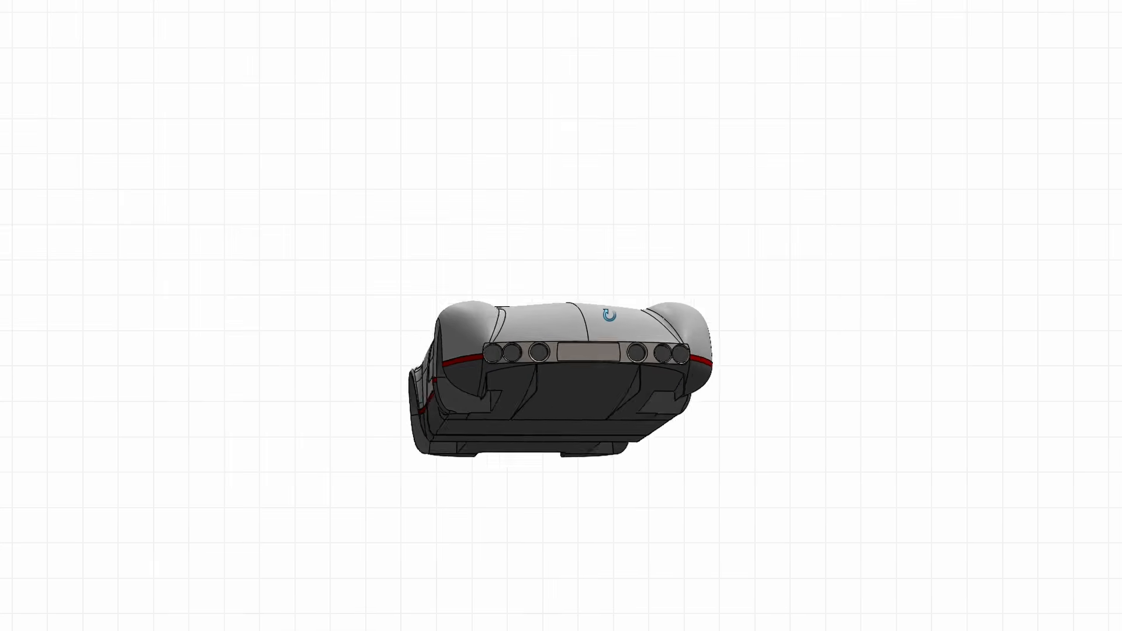
middle_click_drag(600, 274, 541, 297)
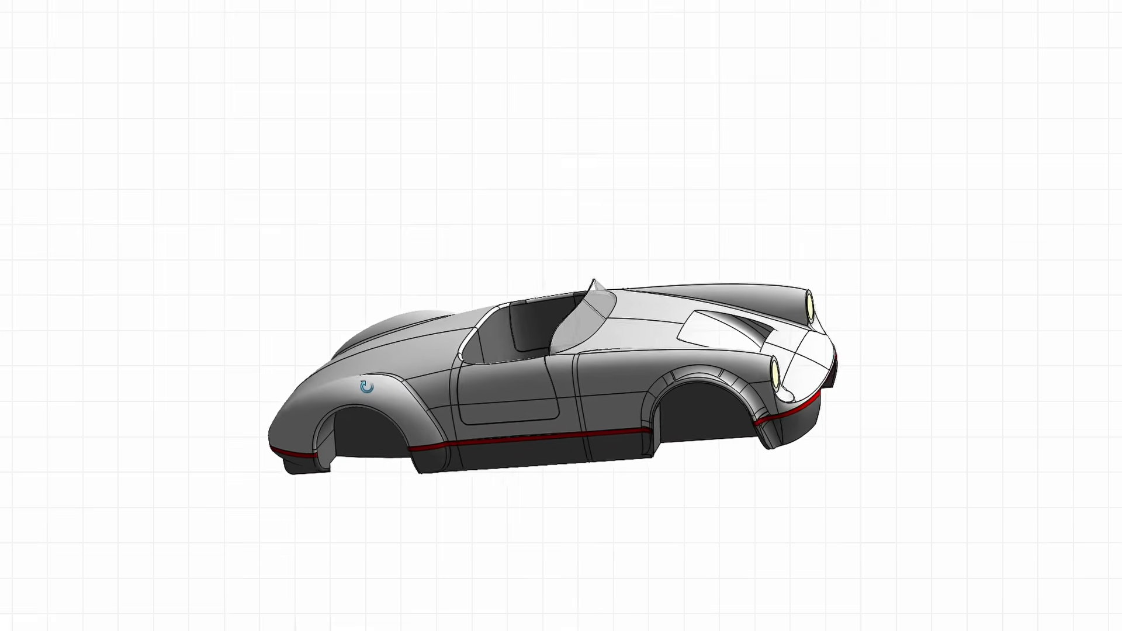
middle_click_drag(308, 417, 327, 392)
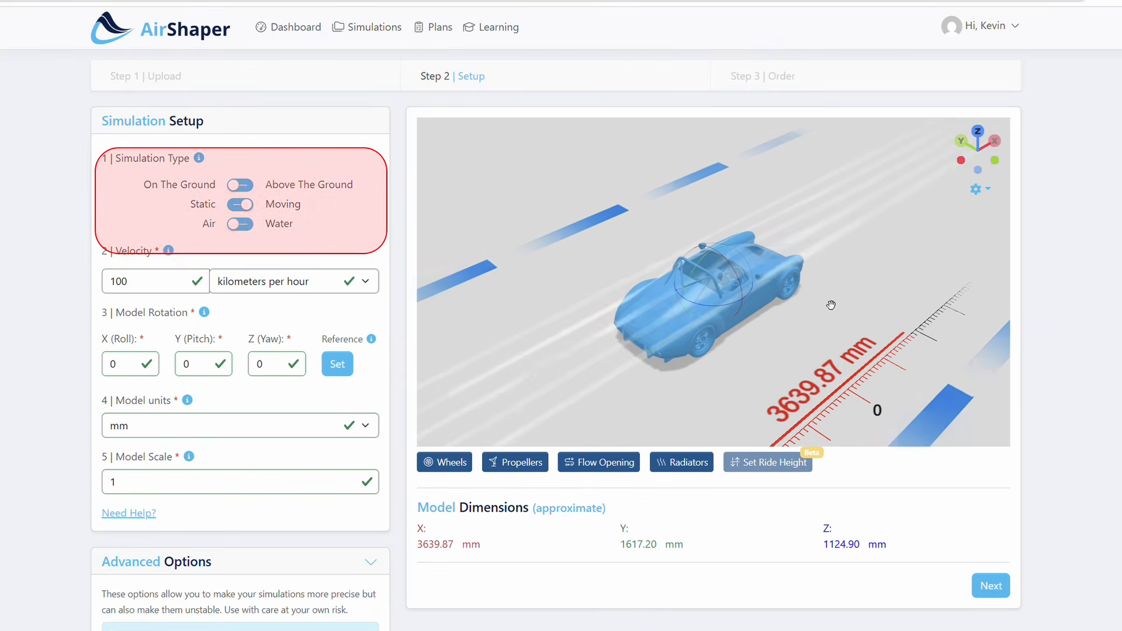
double_click(273, 372)
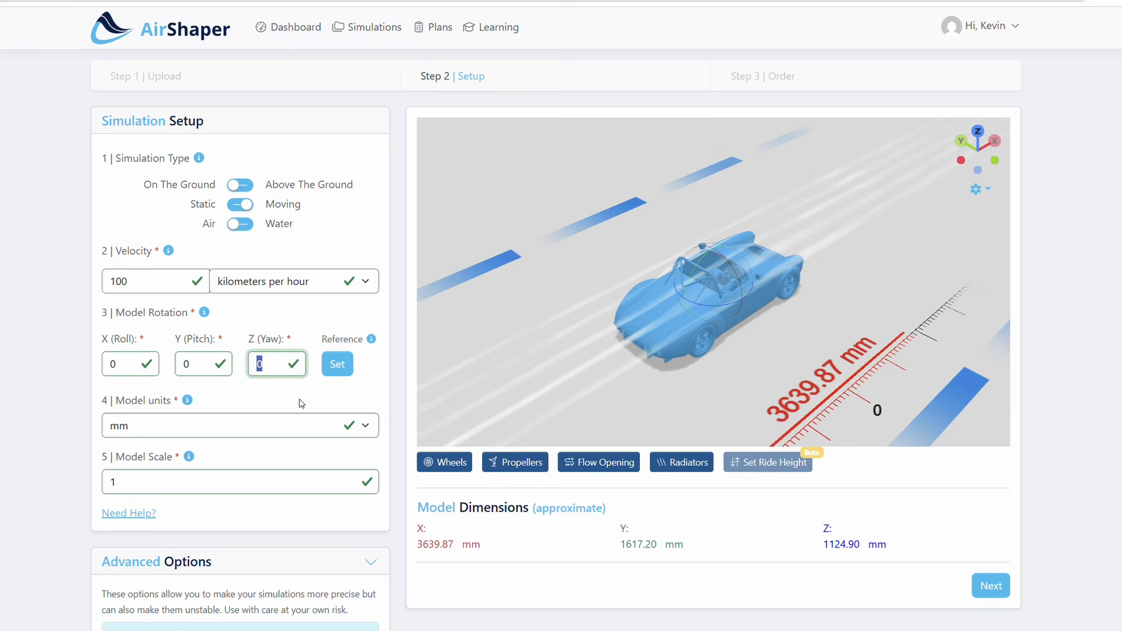
type("180")
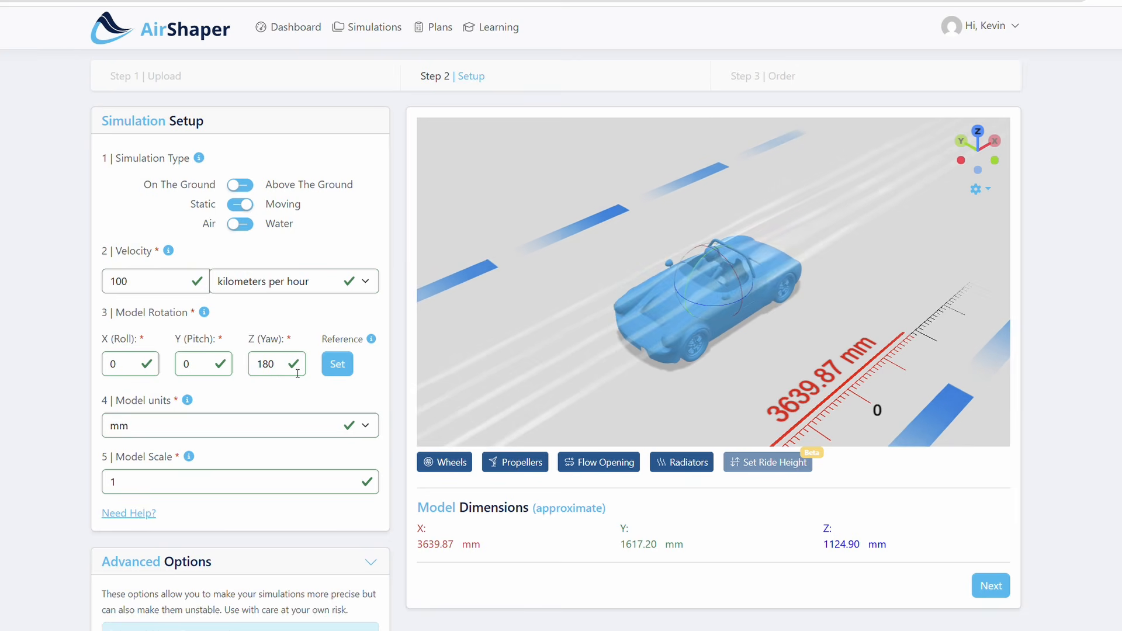
left_click(450, 463)
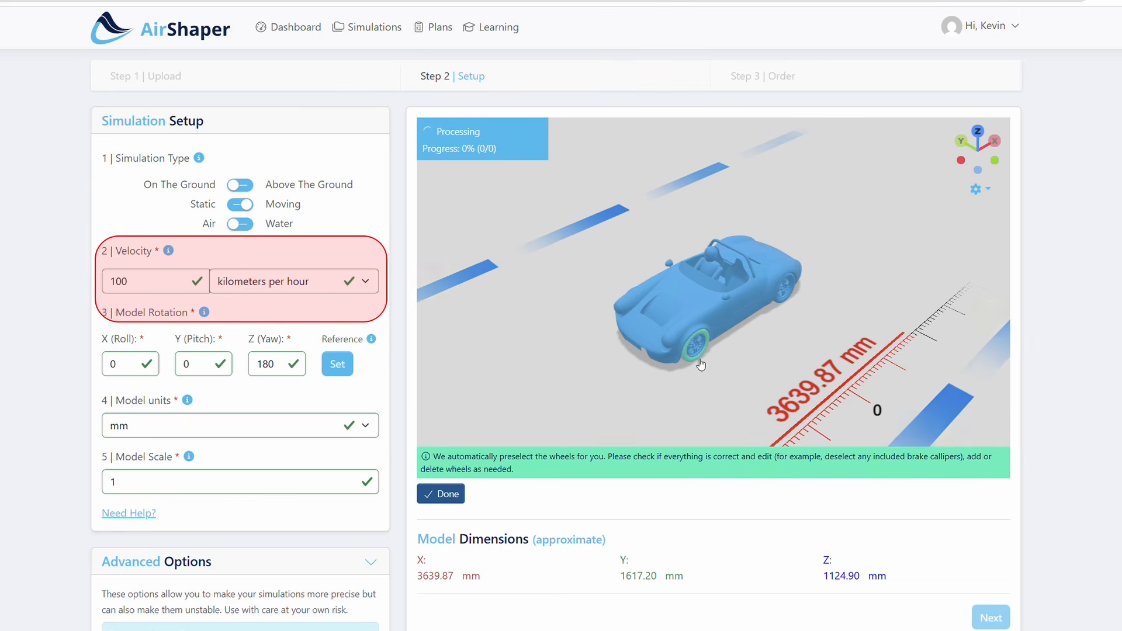
left_click(703, 357)
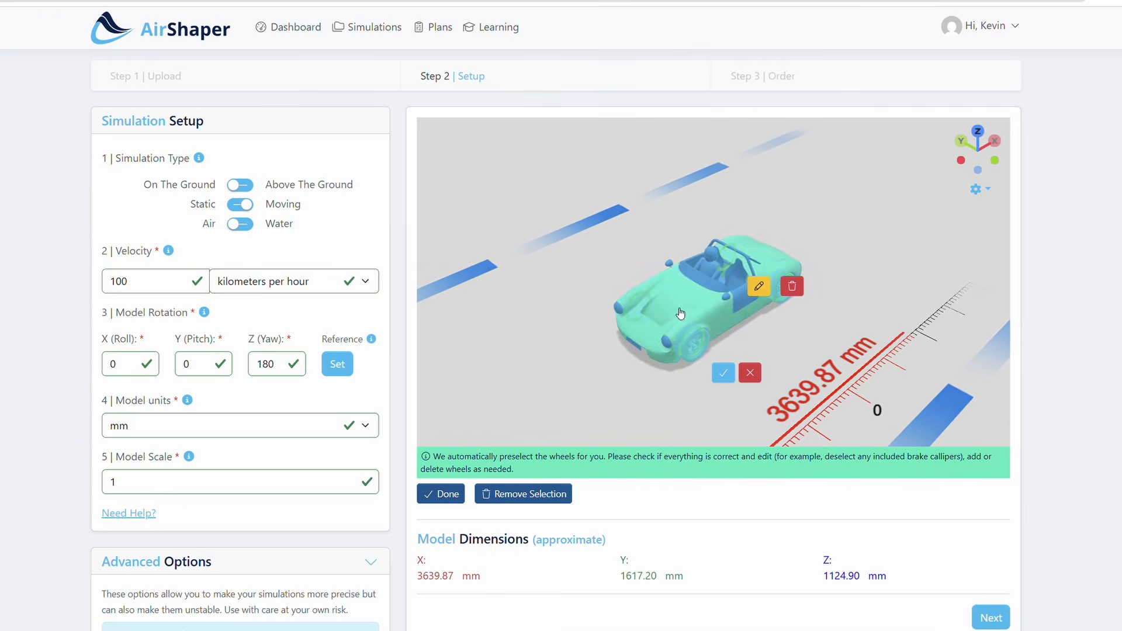
scroll(609, 318, "up", 6)
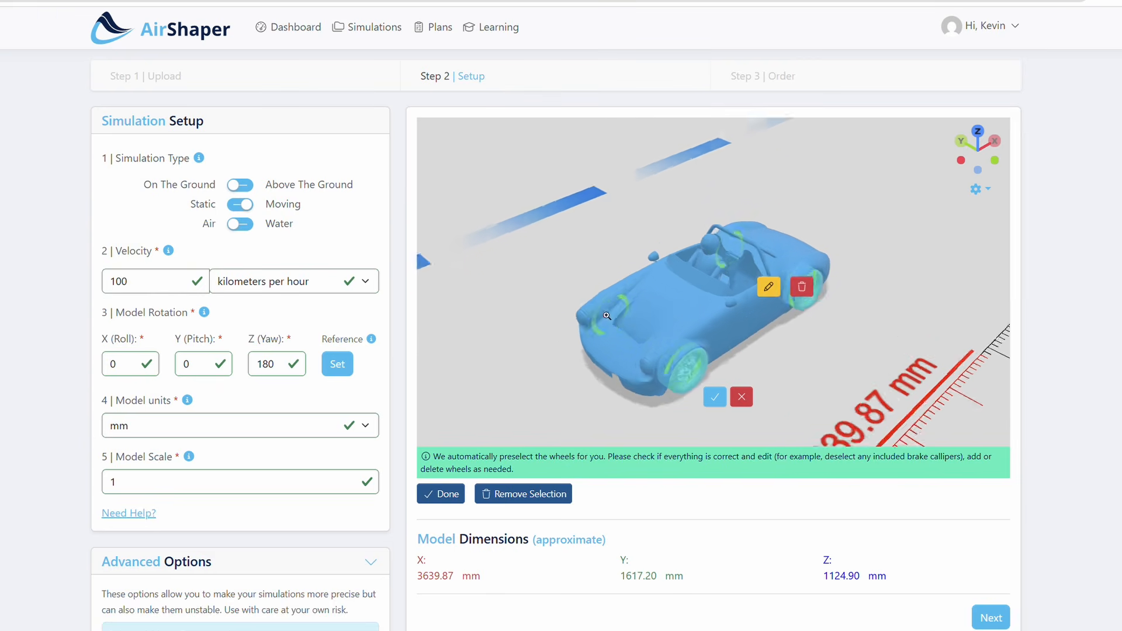
scroll(608, 317, "down", 4)
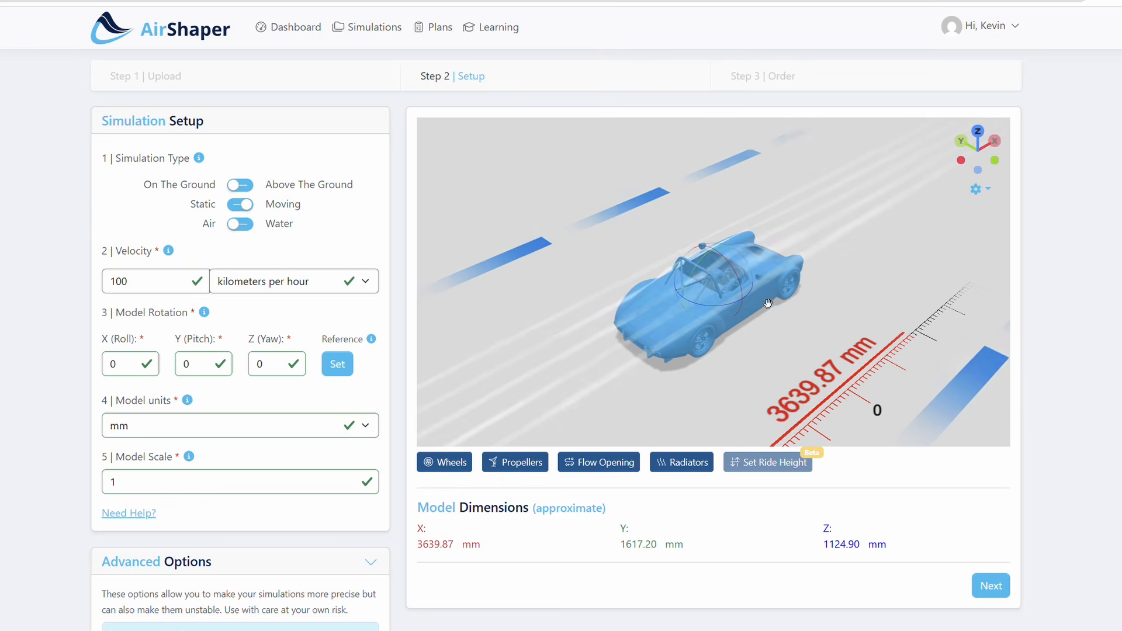
Set the car model's Z (Yaw) rotation to 180 so it faces the oncoming airflow
double_click(269, 368)
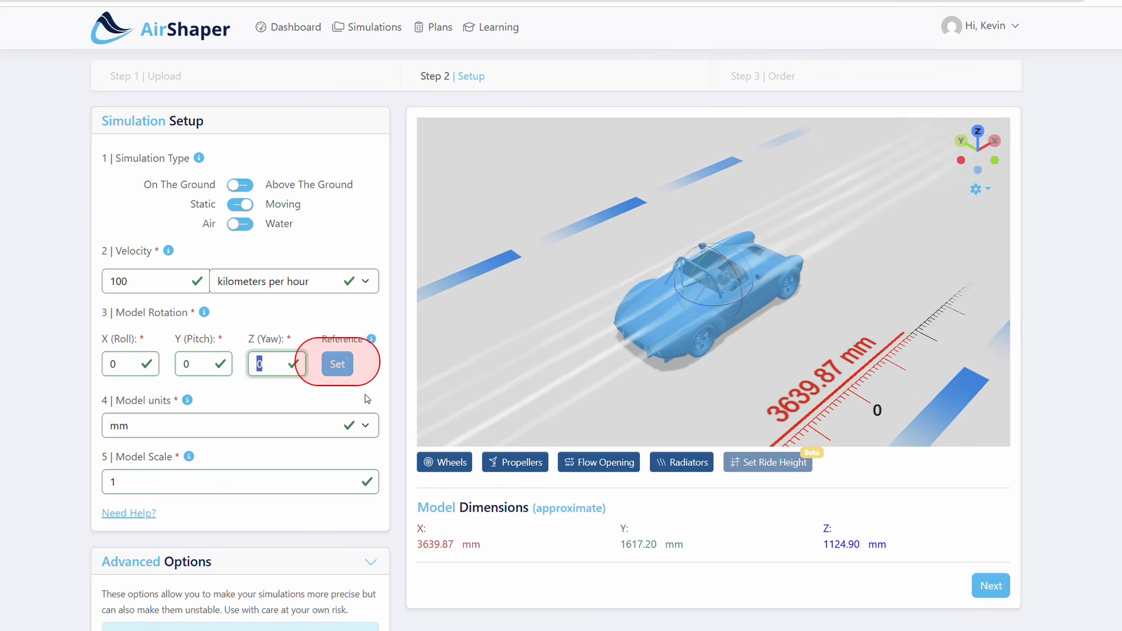
type("180")
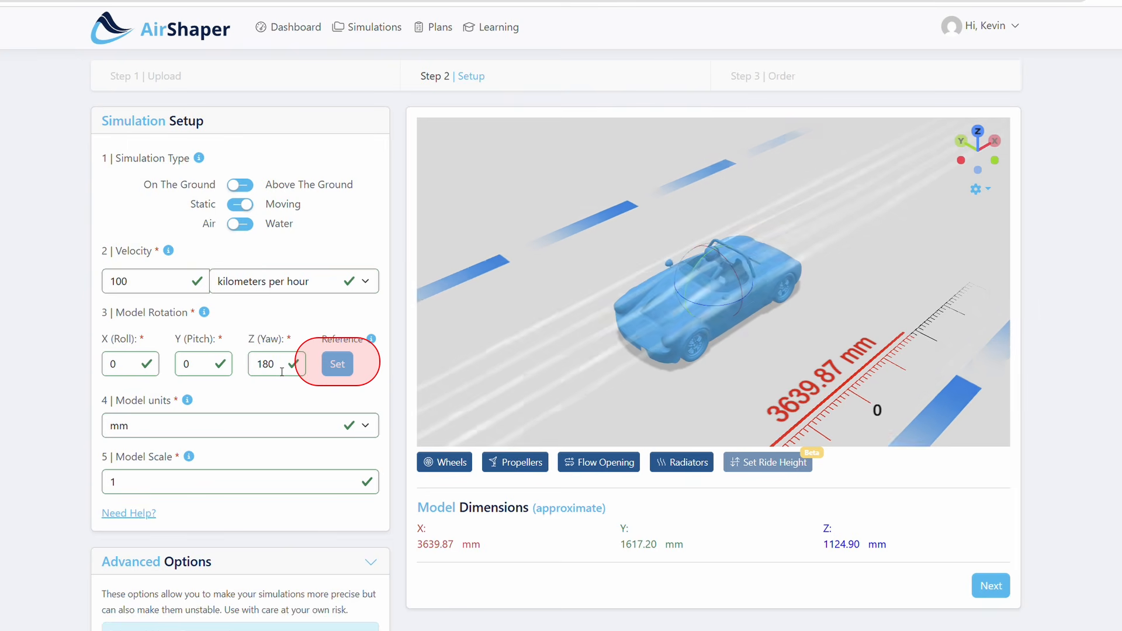
Define the car's front wheels as rotating wheels, confirm the selection and check the marked wheels from the side
left_click(451, 462)
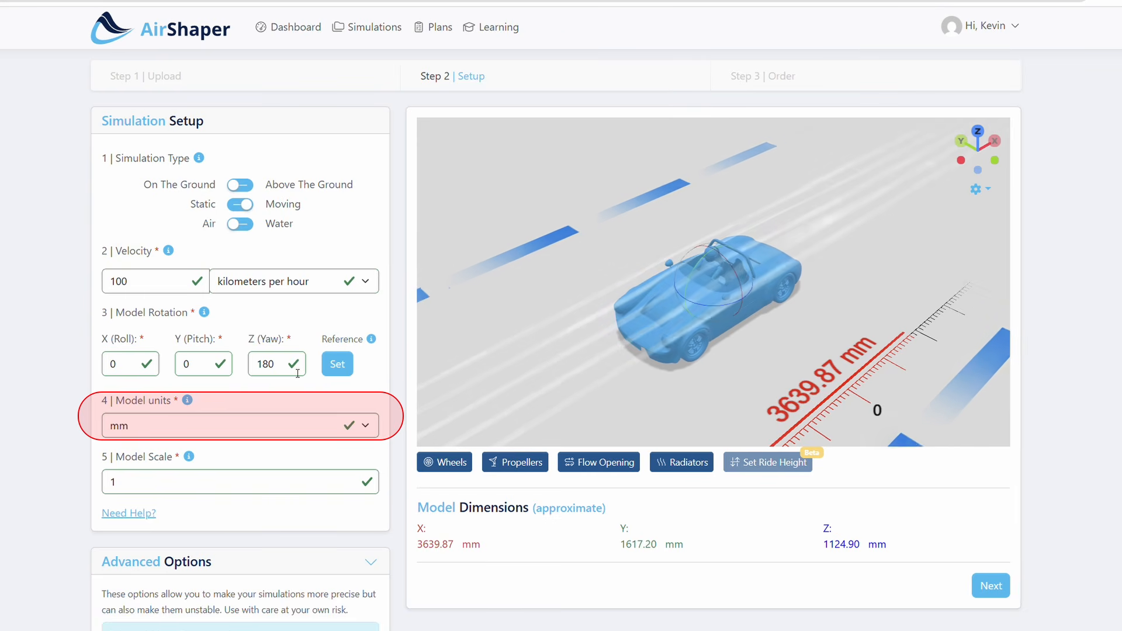
left_click(462, 465)
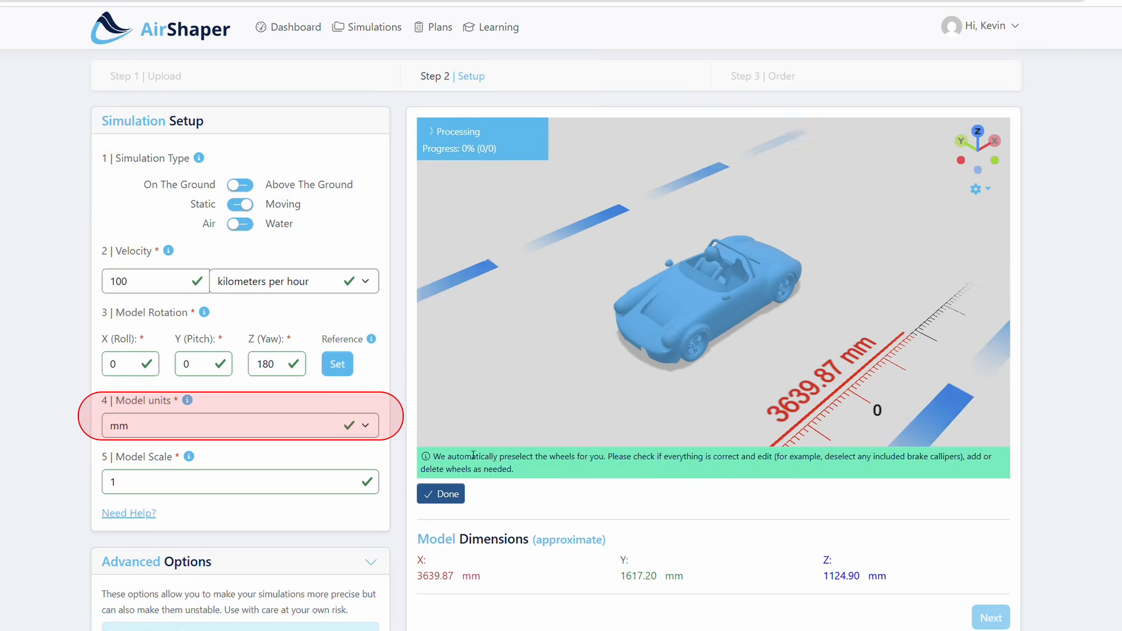
left_click(701, 365)
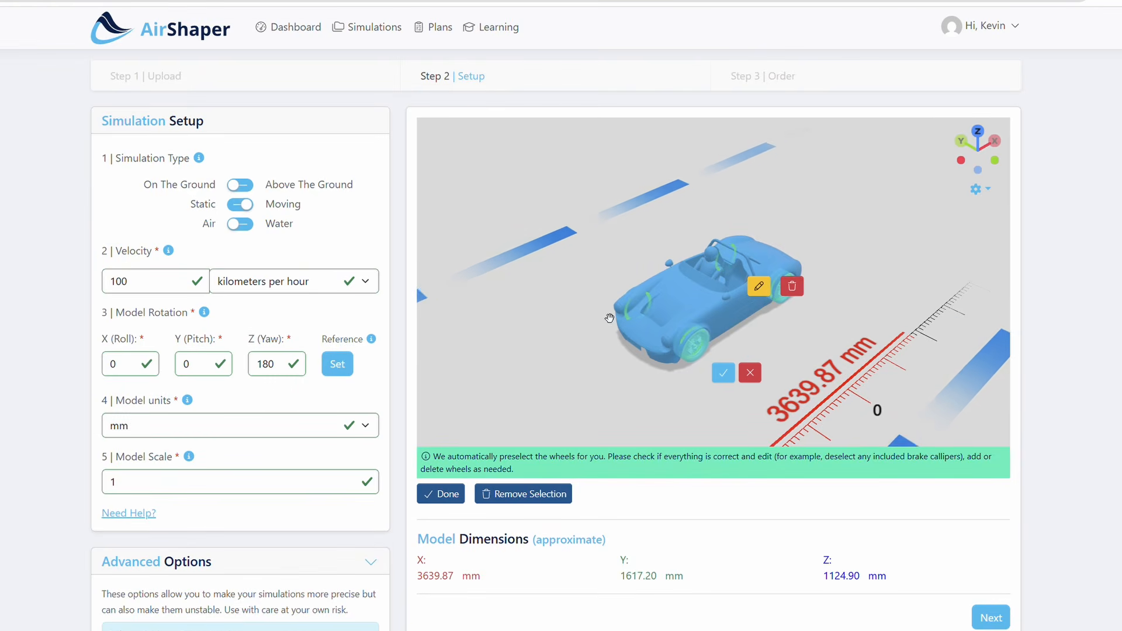
scroll(608, 318, "up", 6)
scroll(609, 318, "down", 4)
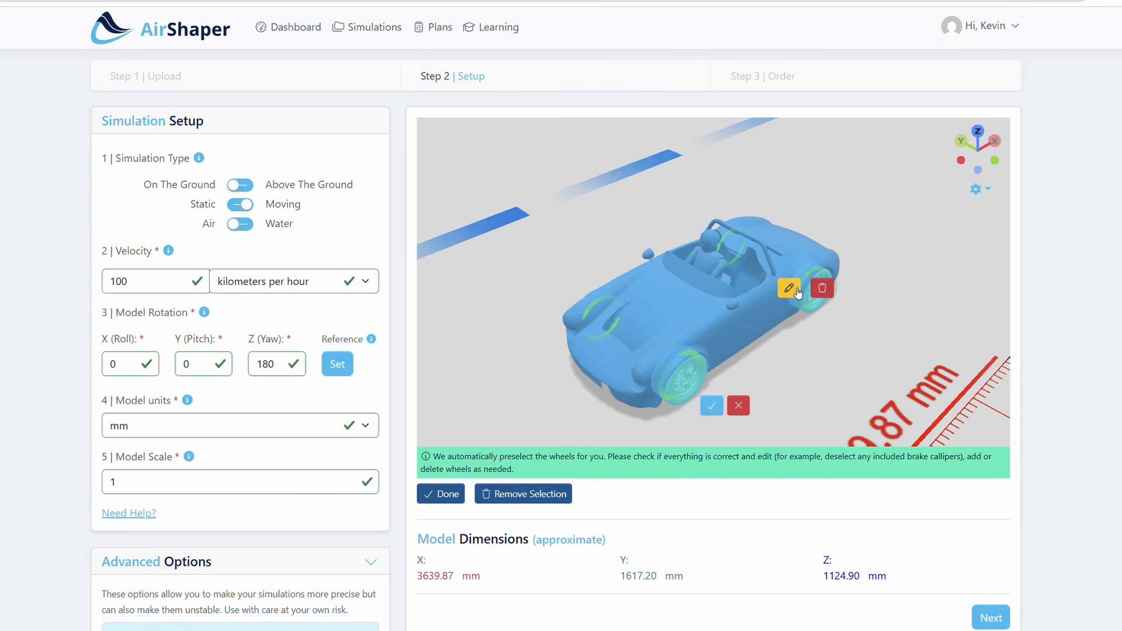
left_click(712, 406)
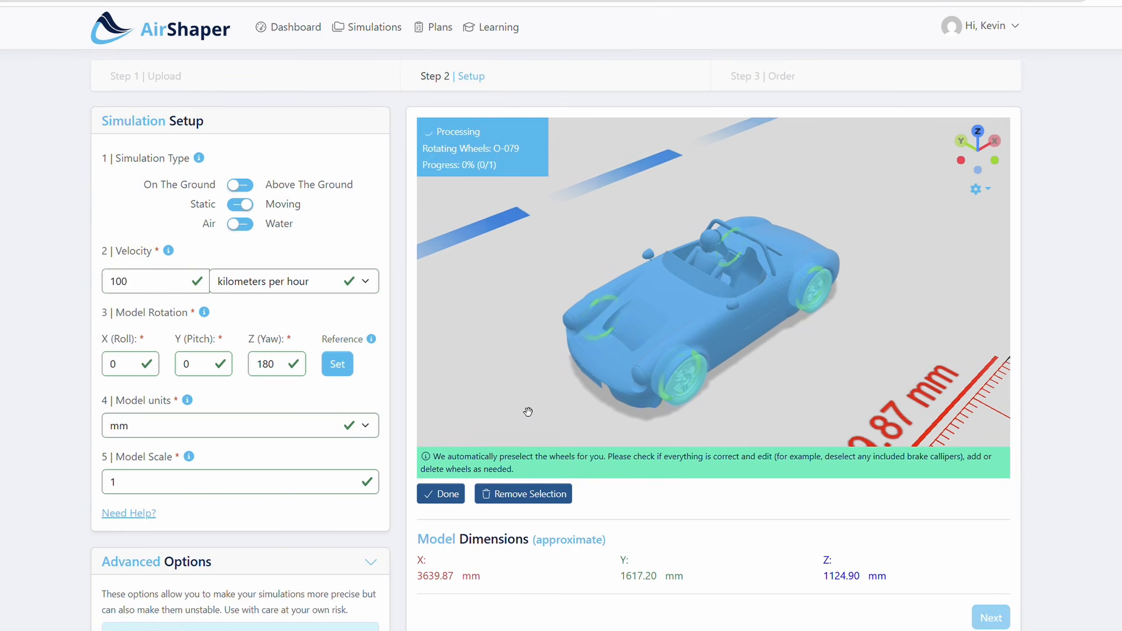
mouse_move(499, 384)
left_mouse_down()
mouse_move(682, 350)
mouse_move(476, 333)
left_mouse_up()
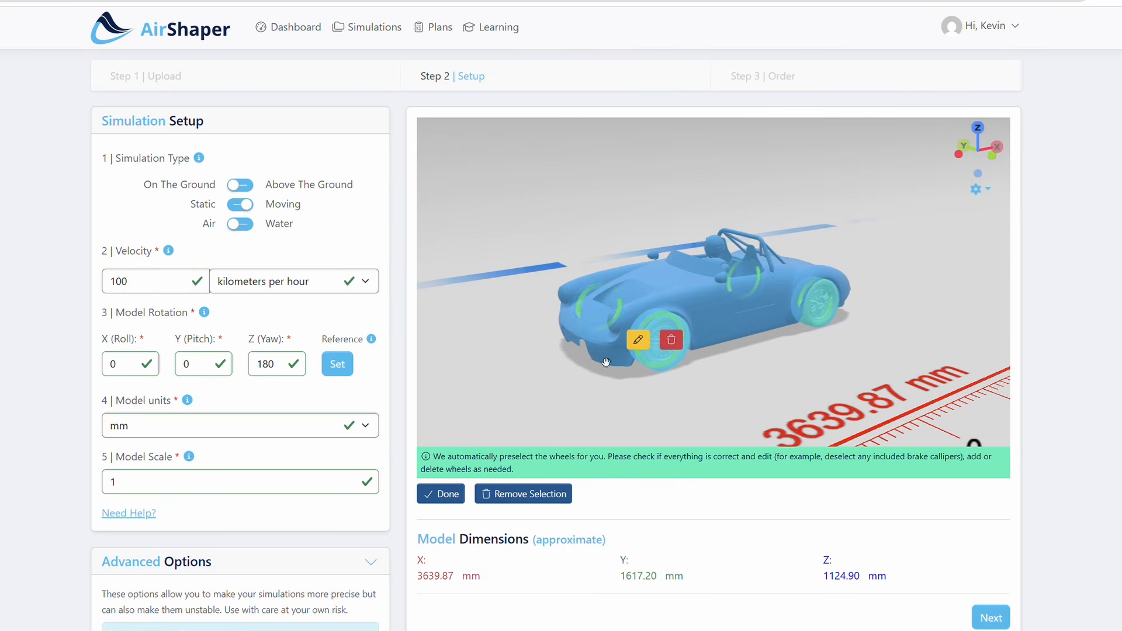
scroll(655, 335, "down", 1)
scroll(654, 335, "down", 5)
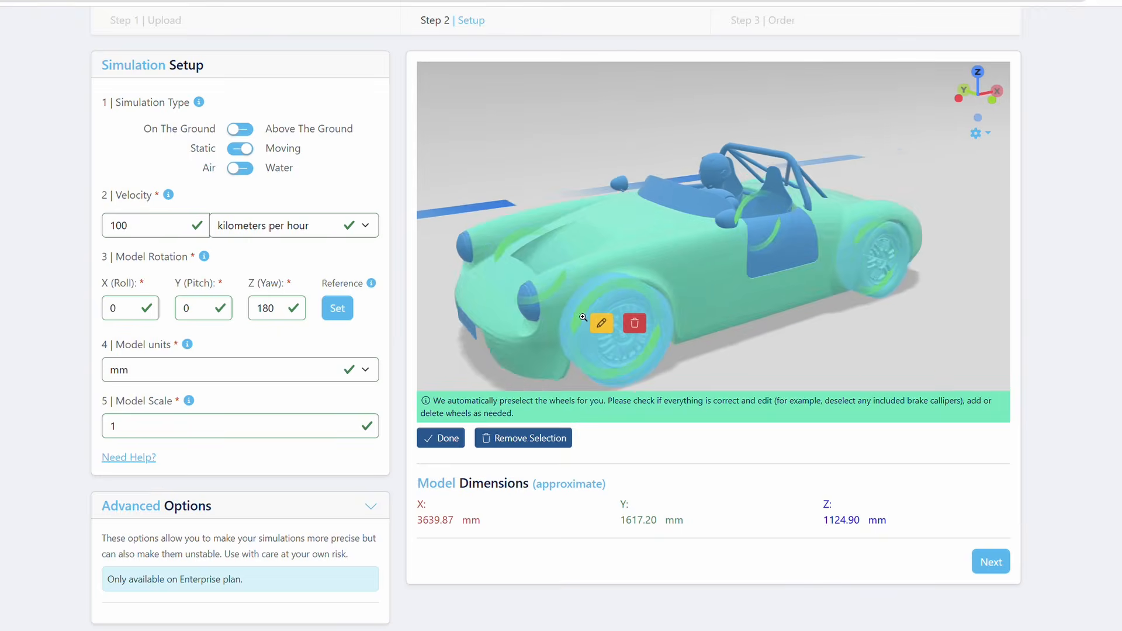
left_click_drag(688, 373, 672, 343)
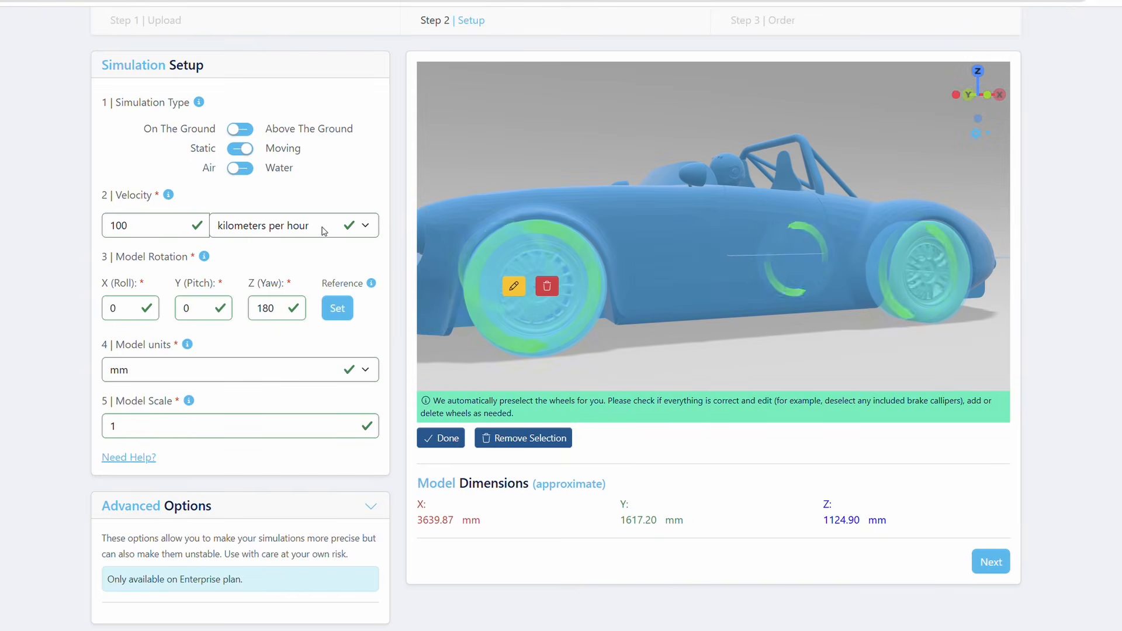
Set the simulation velocity to 100 kilometers per hour
left_click_drag(129, 226, 97, 230)
type("1")
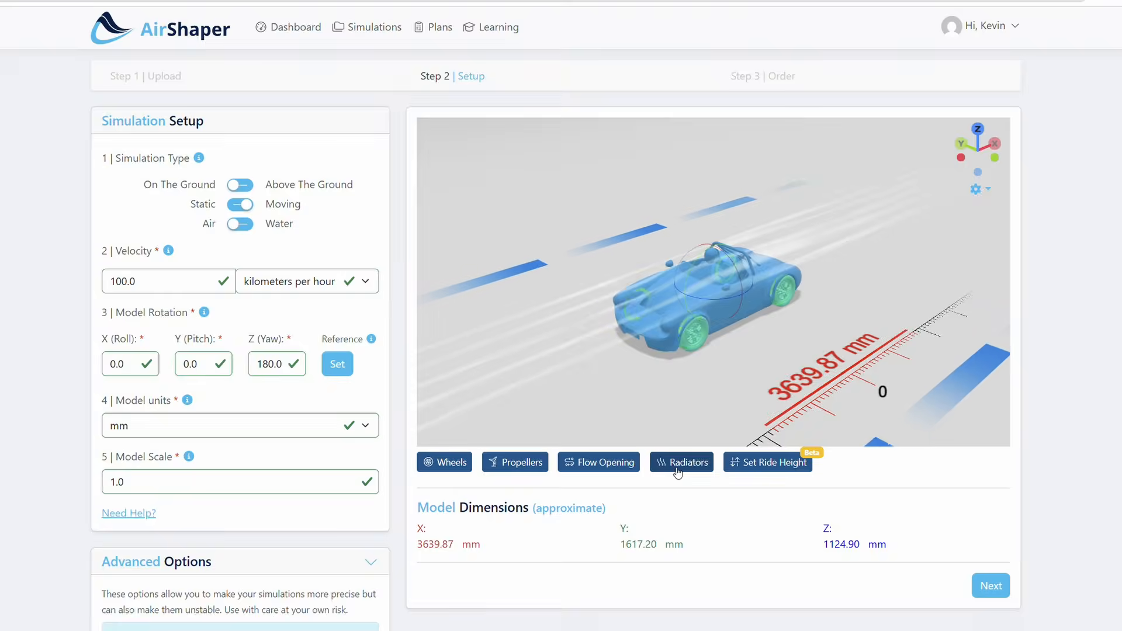
Define the panel between the front wheels as a radiator with values 5, 100, 15 and 500, and proceed to the order step
left_click_drag(647, 409, 670, 312)
left_click(670, 313)
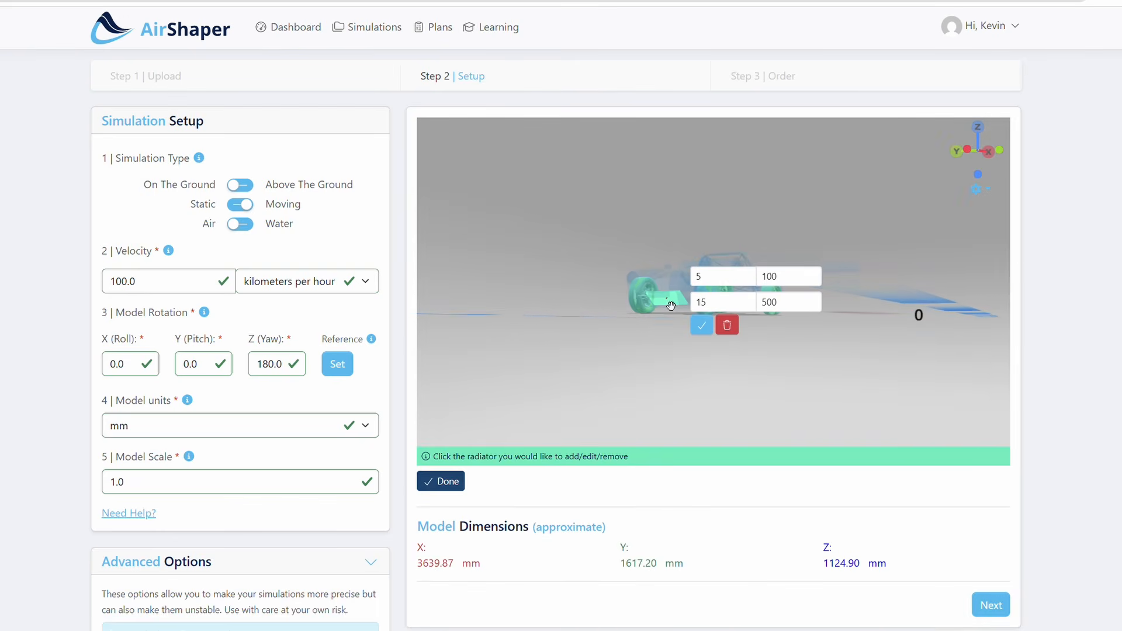
left_click(703, 326)
left_click_drag(754, 334, 723, 397)
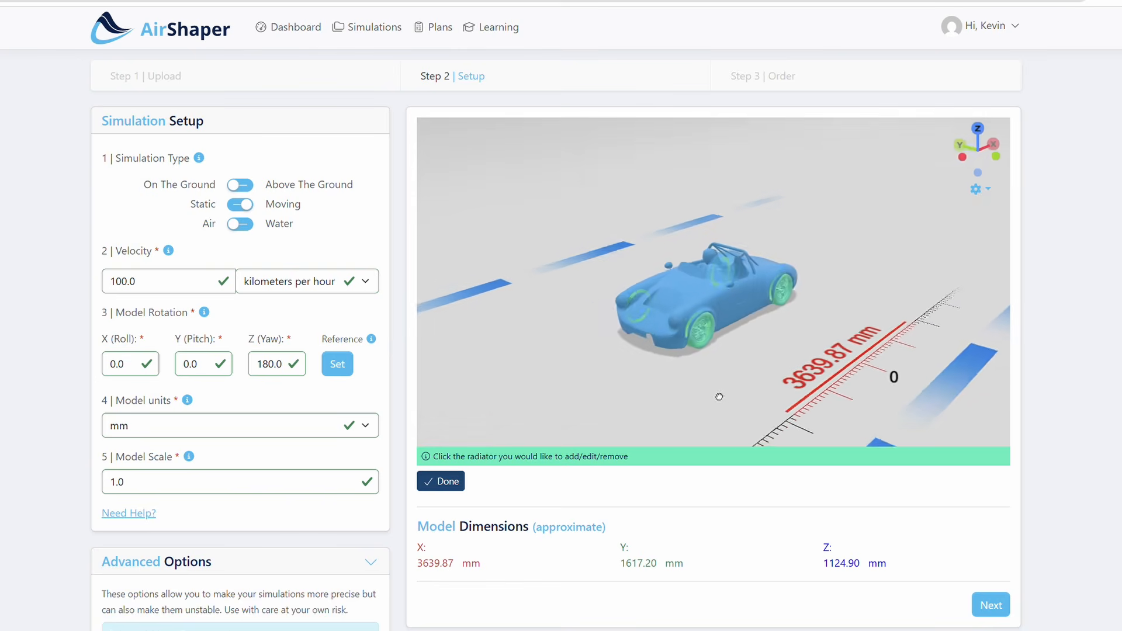
left_click(988, 605)
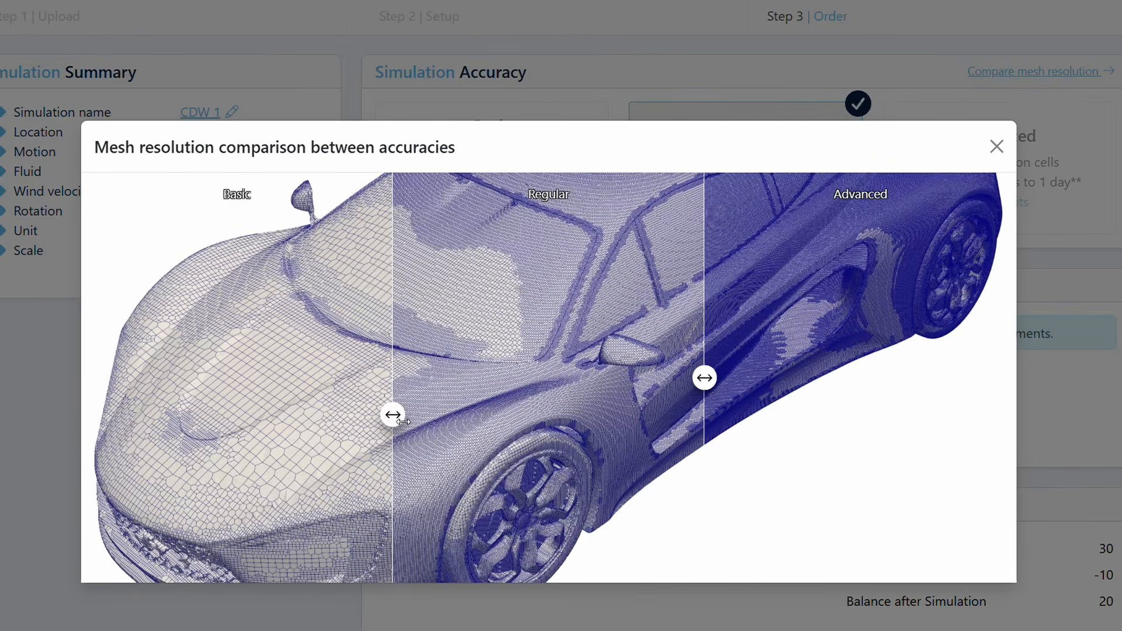
Compare the Basic, Regular and Advanced mesh resolutions by shifting the dividers across the sample car
left_click_drag(403, 418, 570, 422)
left_click_drag(500, 415, 396, 386)
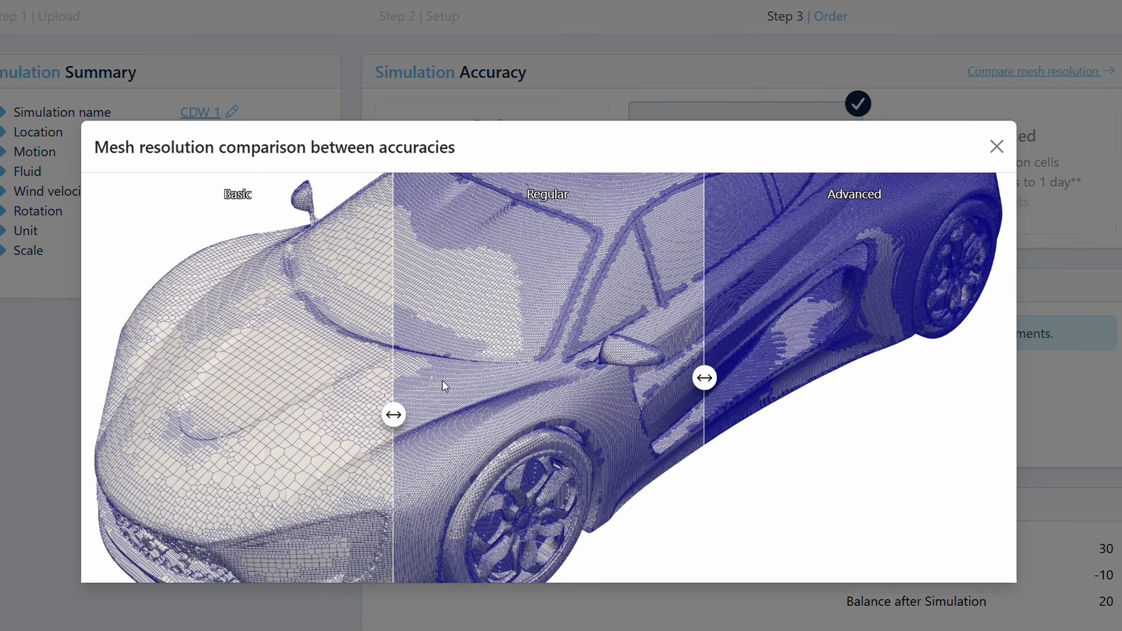
left_click_drag(708, 378, 743, 387)
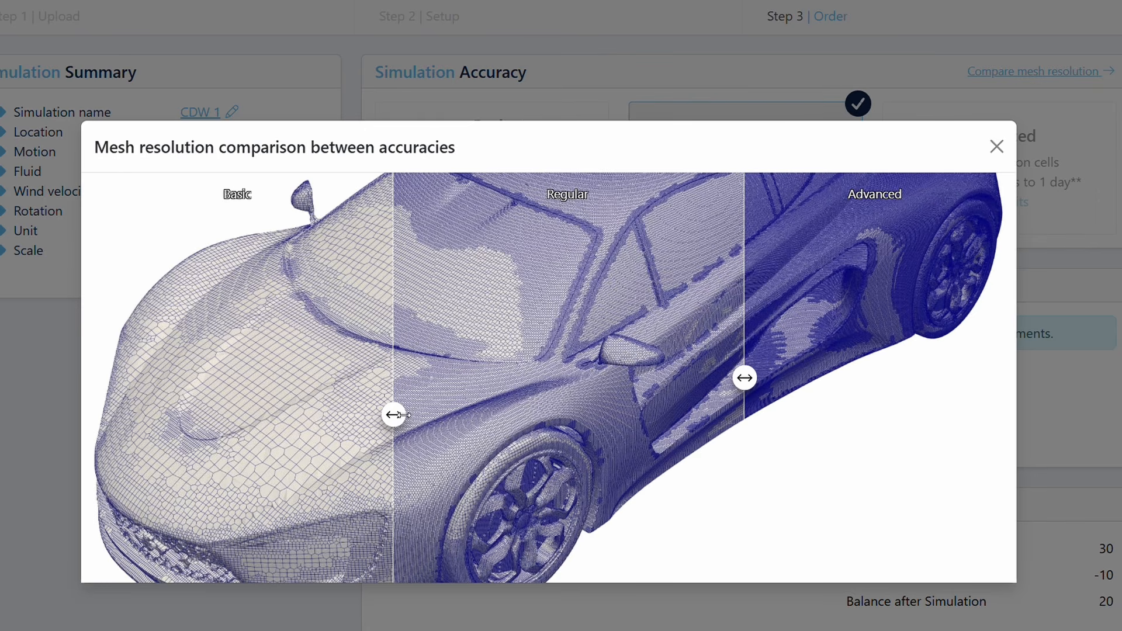
left_click_drag(399, 415, 250, 410)
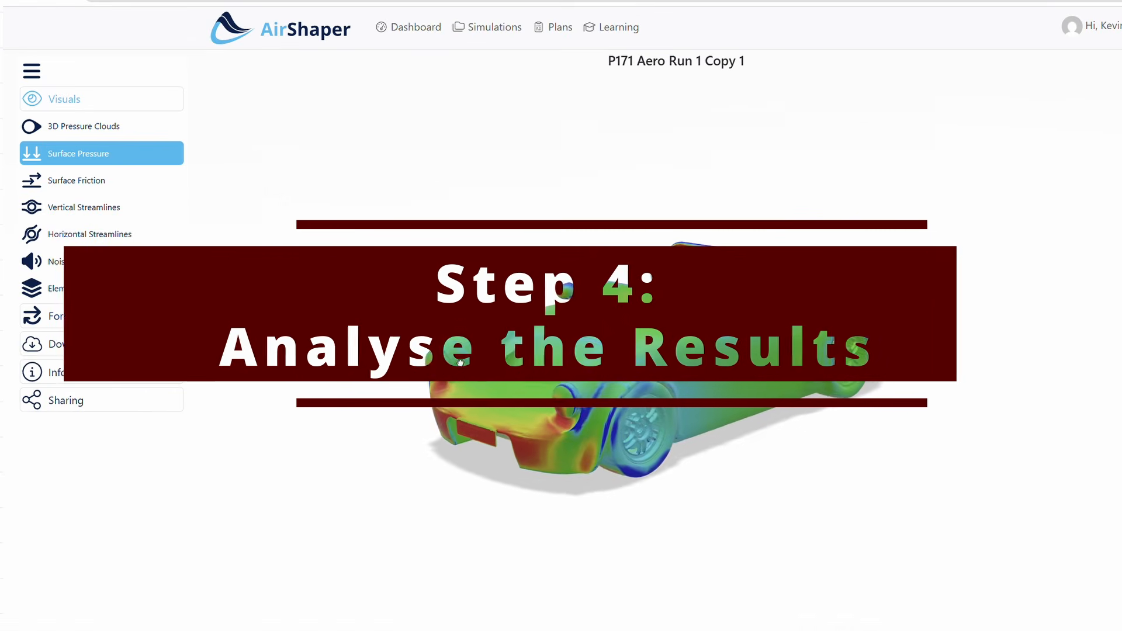
Examine the surface pressure results of P171 Aero Run 1 Copy 1 from different sides of the car
left_click_drag(460, 363, 383, 314)
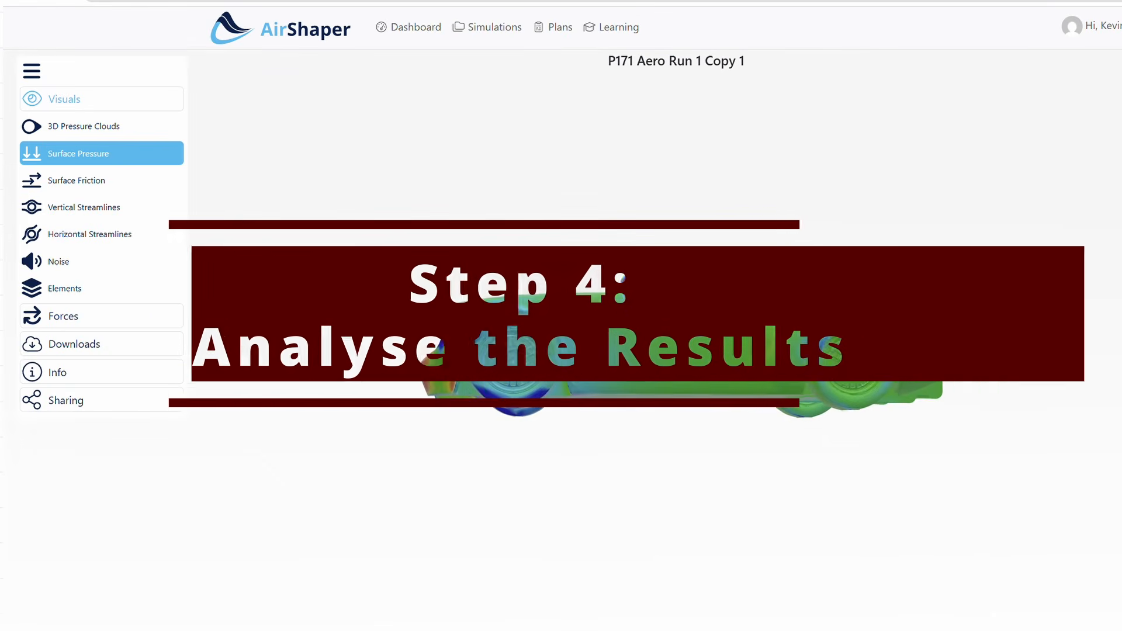
left_click_drag(301, 269, 1064, 340)
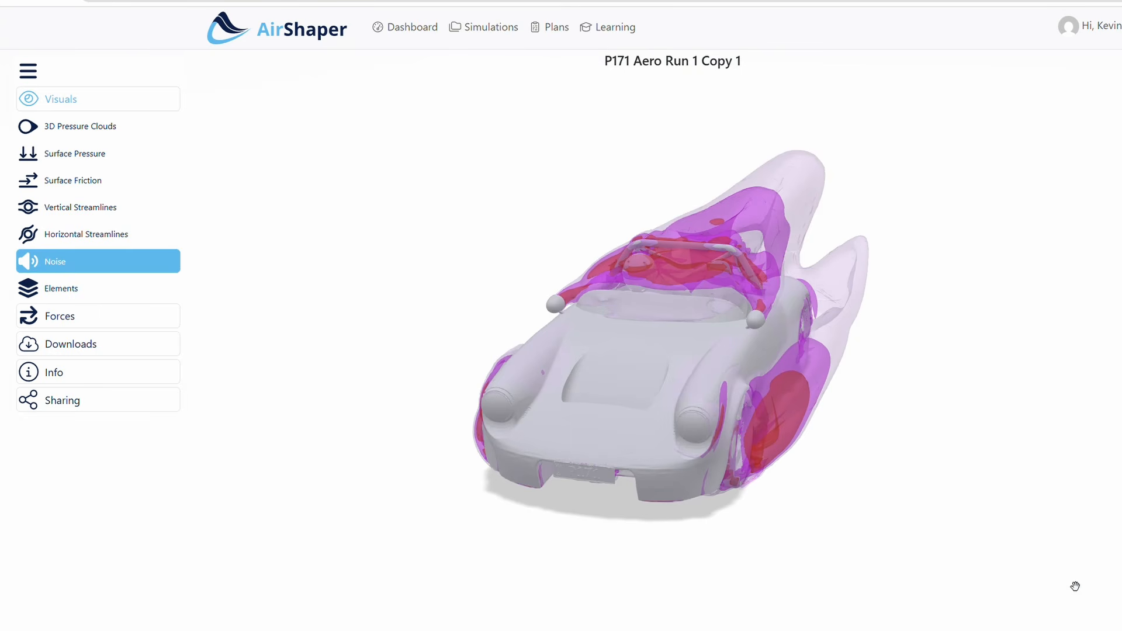
left_click_drag(1075, 586, 806, 584)
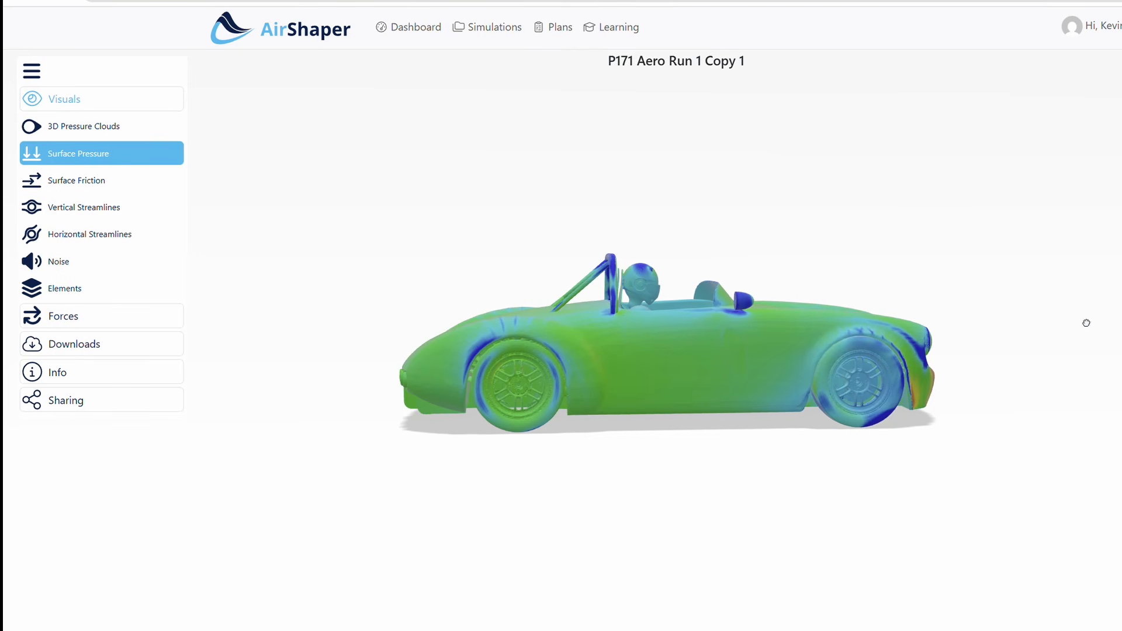
left_click_drag(1068, 336, 900, 439)
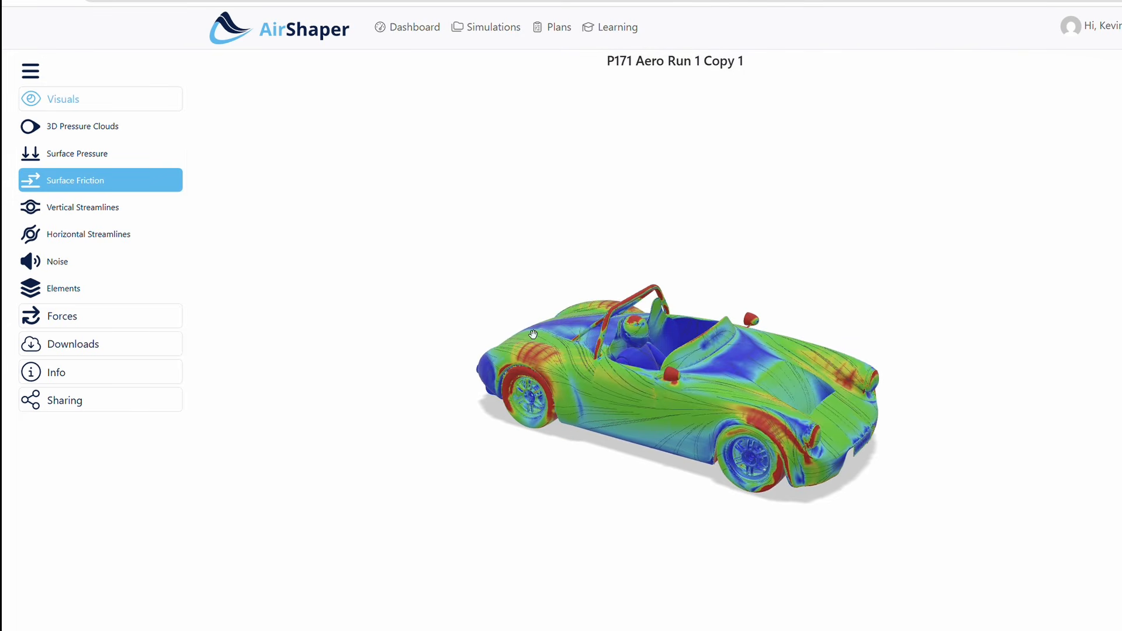
Examine the surface friction results up close around the rear wheel arch, cockpit and side of the car
scroll(567, 363, "up", 10)
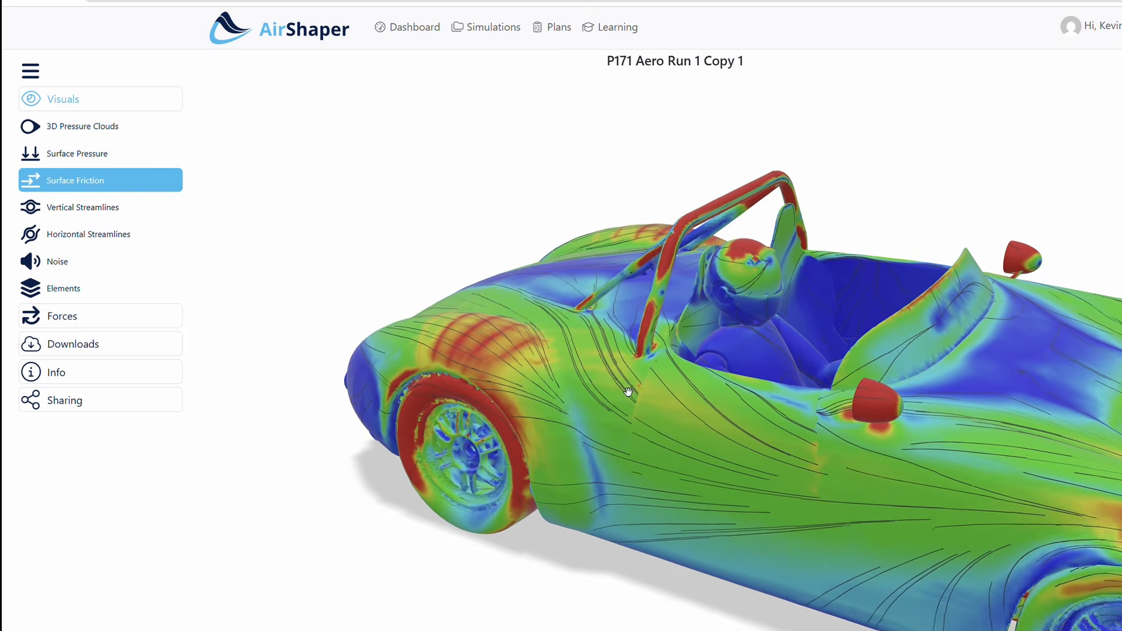
left_click_drag(631, 630, 273, 566)
scroll(494, 387, "down", 5)
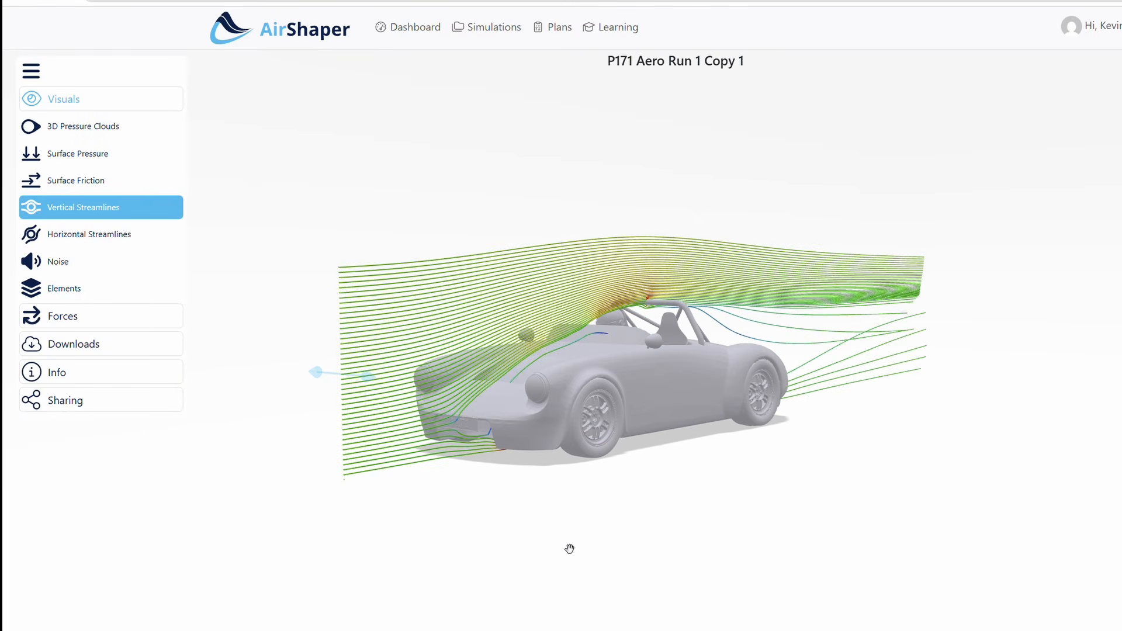
Sweep the vertical streamlines plane across the car's width, and lower the horizontal streamlines plane to the front bumper
left_click_drag(374, 388, 454, 409)
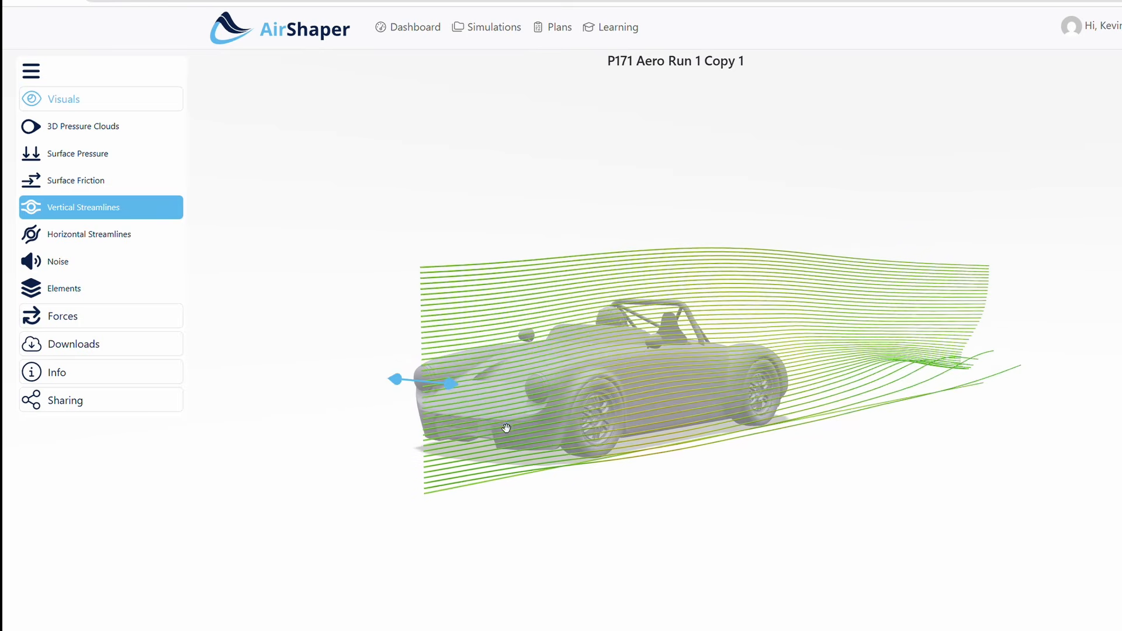
left_click_drag(408, 389, 261, 369)
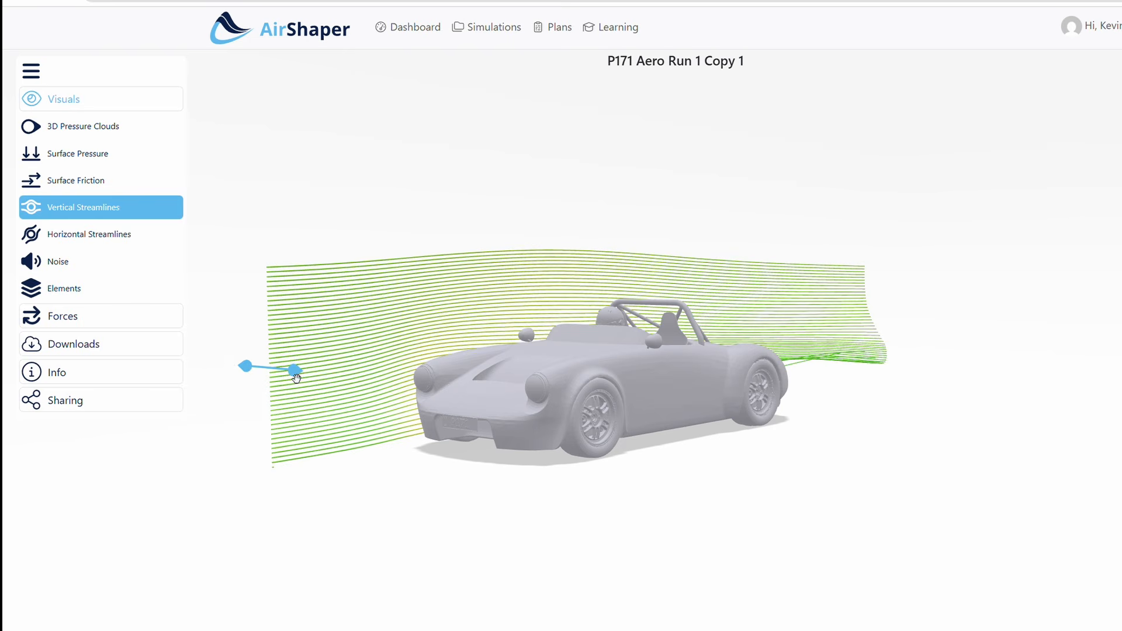
left_click(109, 237)
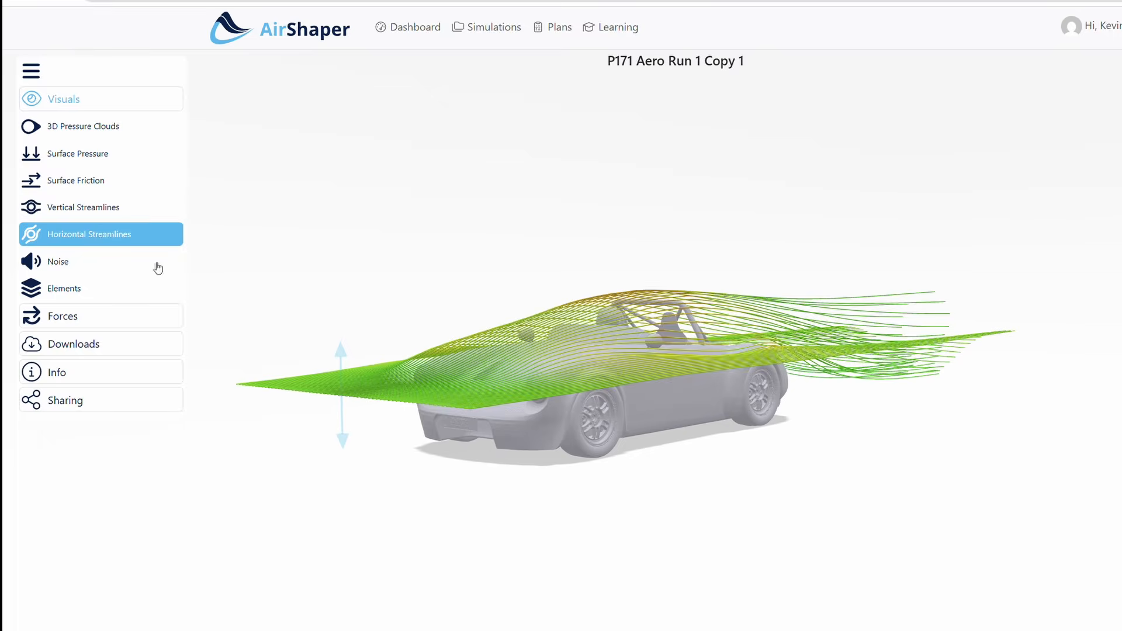
left_click_drag(346, 360, 320, 417)
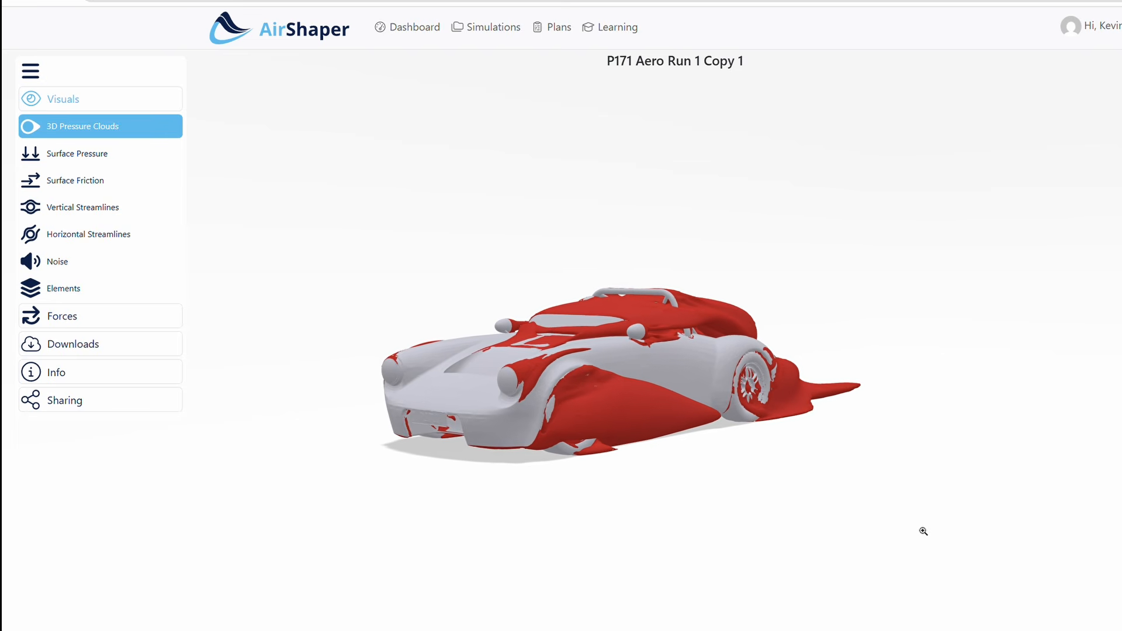
Examine the 3D pressure clouds around the wheels, cockpit and rear of the car from different angles
left_click_drag(924, 531, 766, 545)
left_click_drag(660, 522, 316, 520)
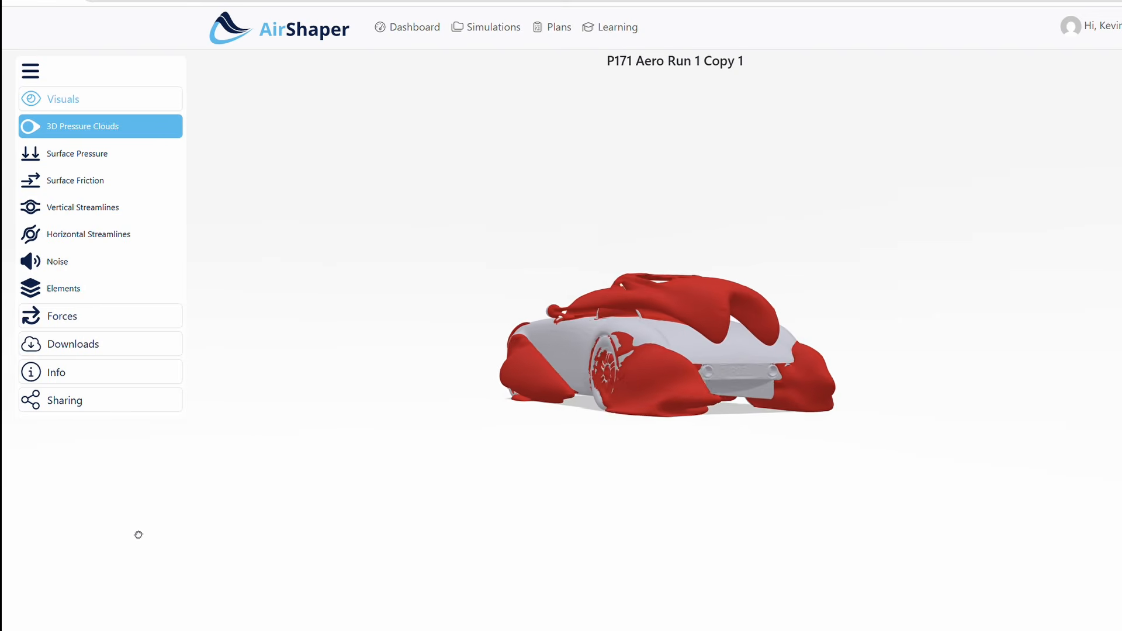
left_click_drag(144, 534, 95, 541)
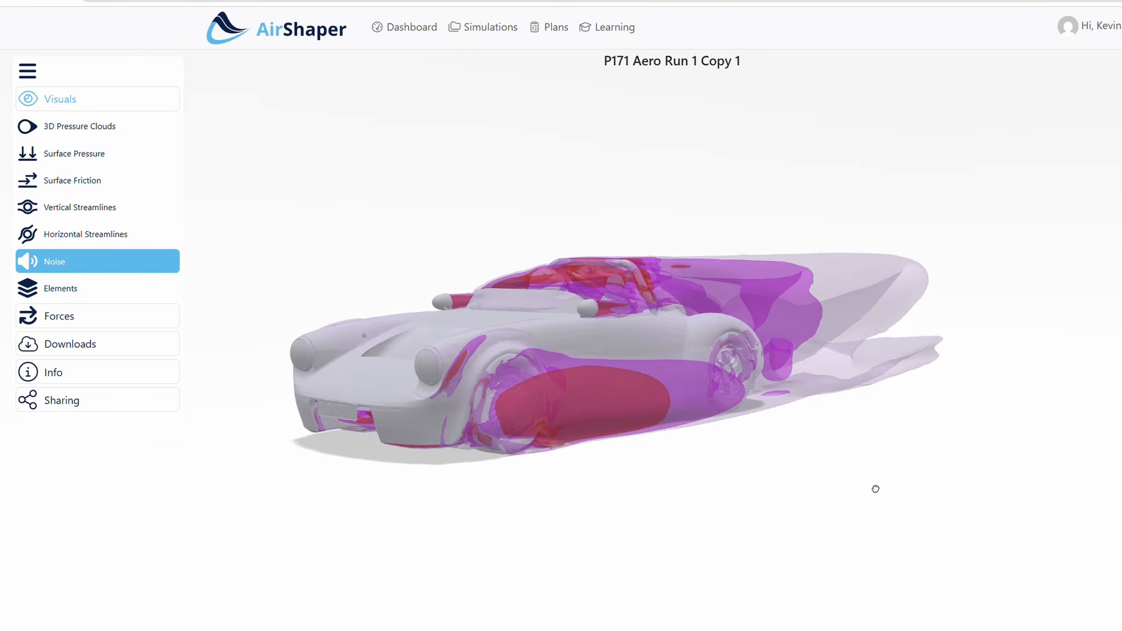
Examine the noise clouds around the car and up close at the cockpit, and compare them with the surface friction there
left_click_drag(946, 507, 837, 535)
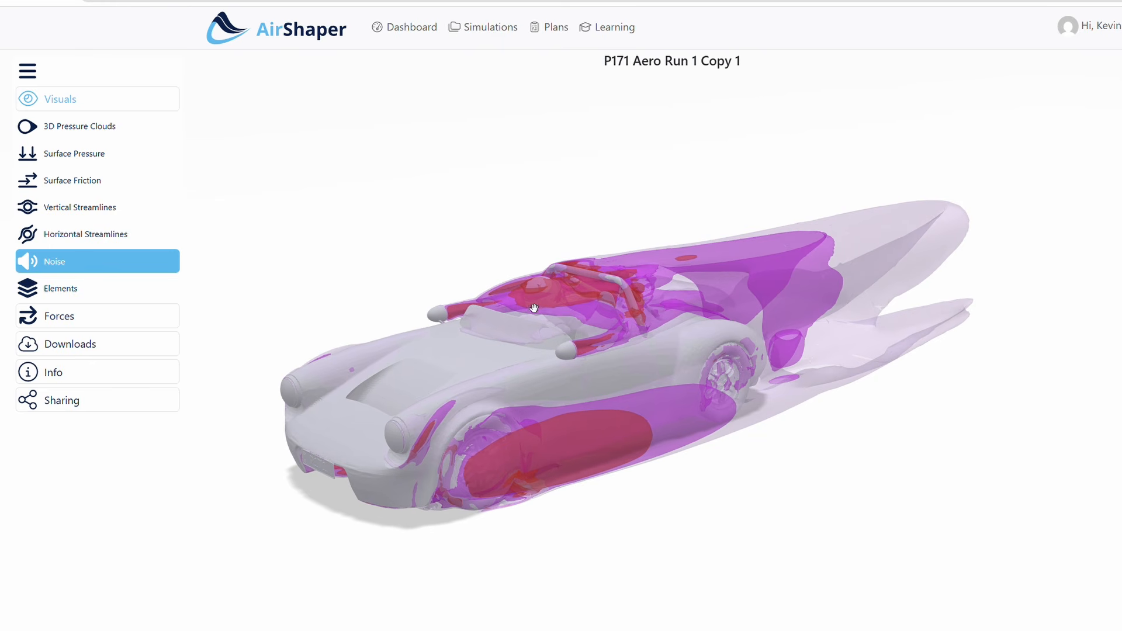
scroll(524, 363, "up", 6)
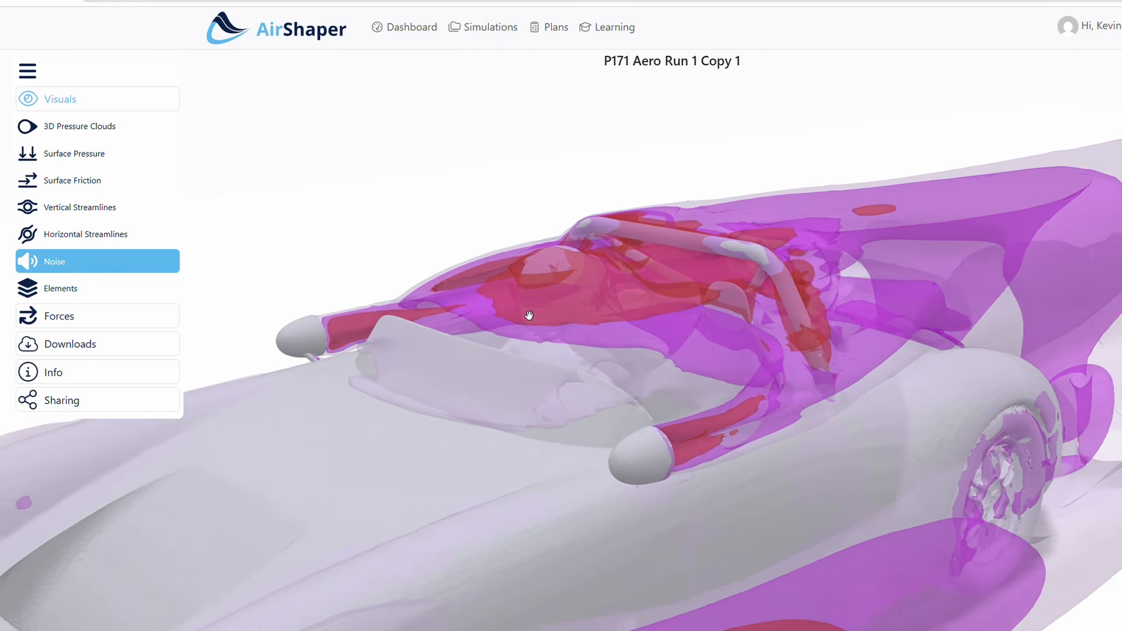
scroll(529, 316, "up", 3)
mouse_move(337, 239)
left_mouse_down()
mouse_move(366, 216)
mouse_move(511, 228)
mouse_move(411, 205)
mouse_move(348, 226)
left_mouse_up()
left_click(120, 183)
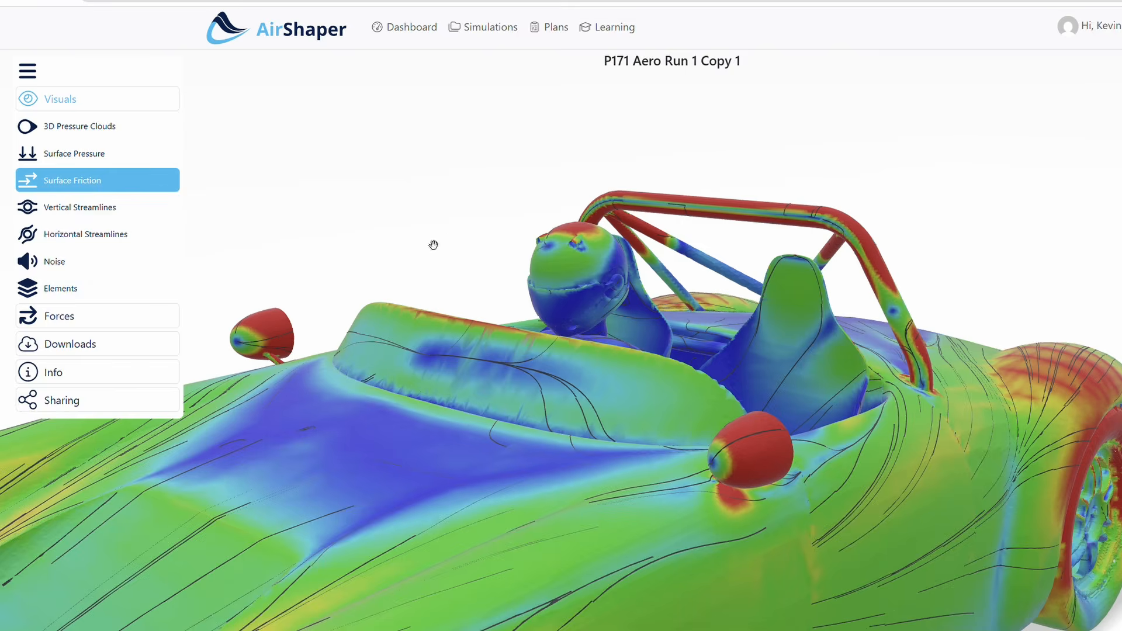
left_click_drag(432, 201, 420, 232)
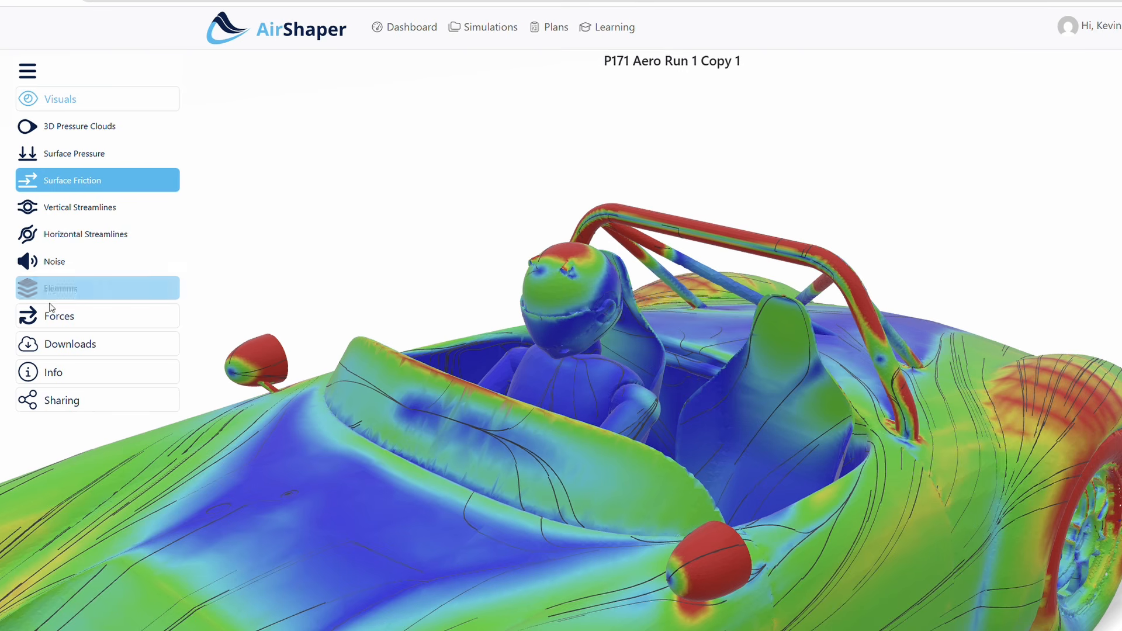
Show the force results and coefficients for the complete car, with the whole body in view
left_click(65, 317)
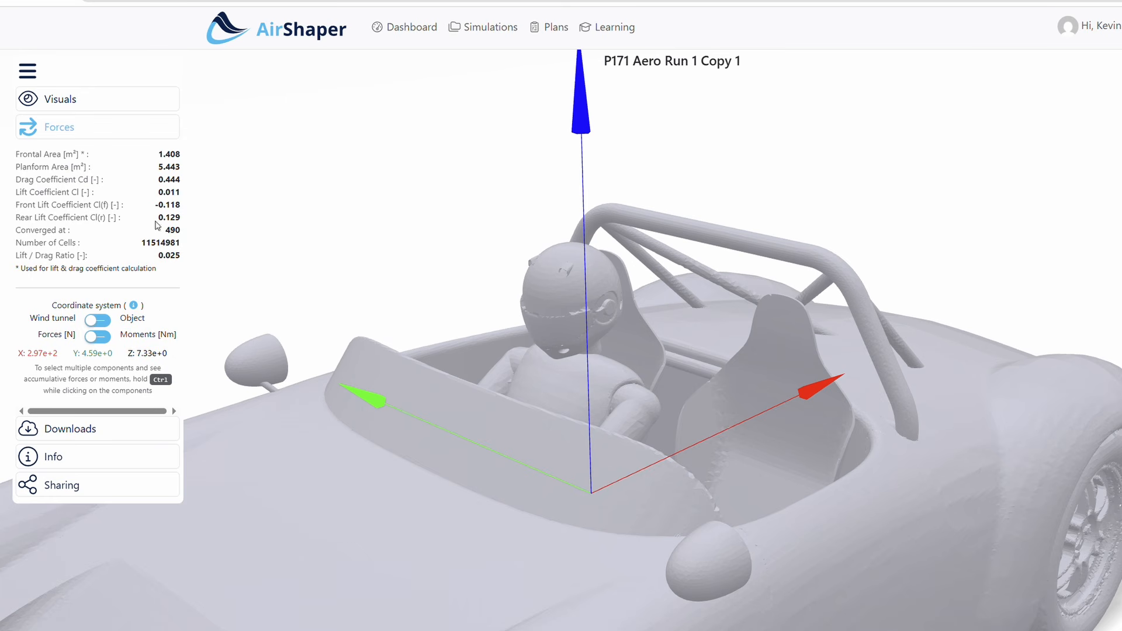
left_click_drag(312, 266, 340, 257)
mouse_move(365, 251)
left_mouse_down()
mouse_move(443, 266)
mouse_move(419, 275)
mouse_move(377, 261)
left_mouse_up()
scroll(485, 410, "down", 5)
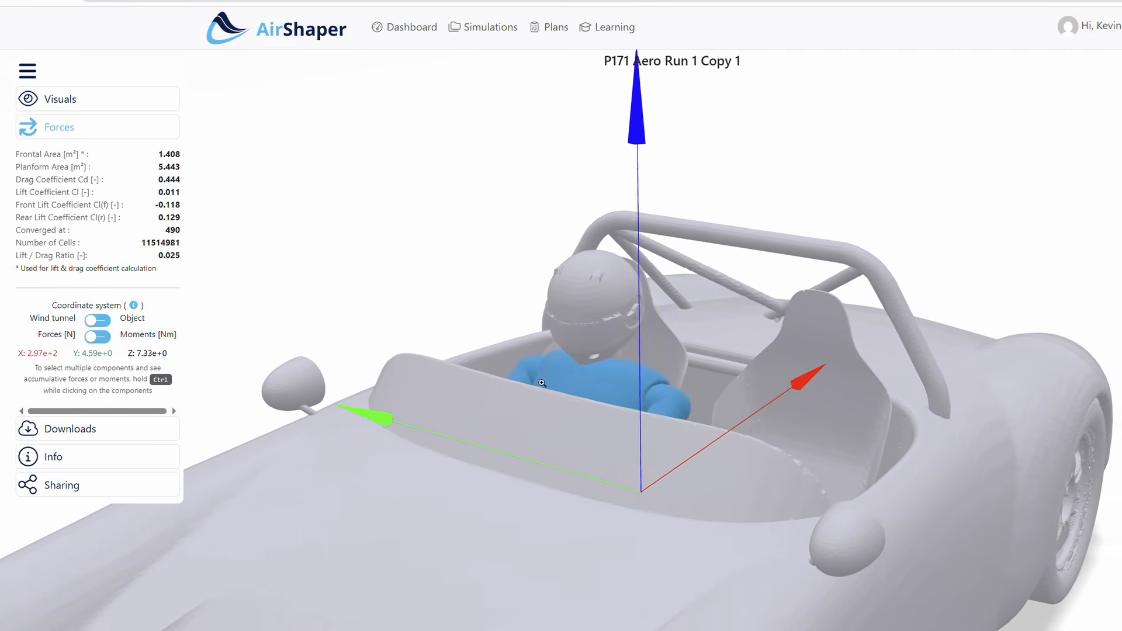
scroll(480, 431, "down", 3)
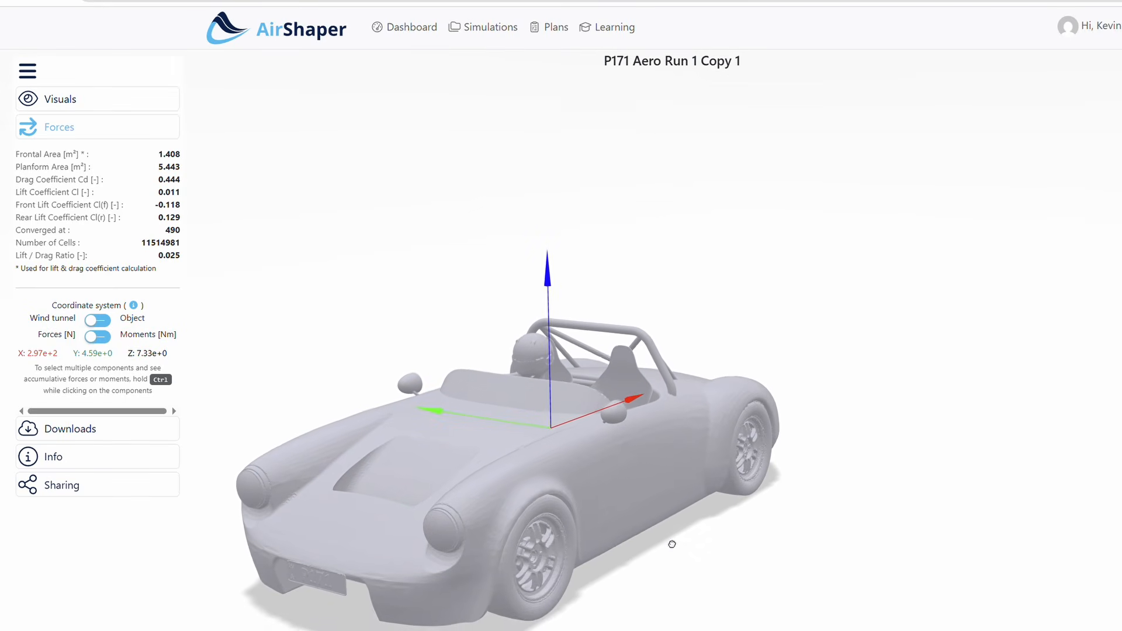
right_click_drag(671, 536, 690, 462)
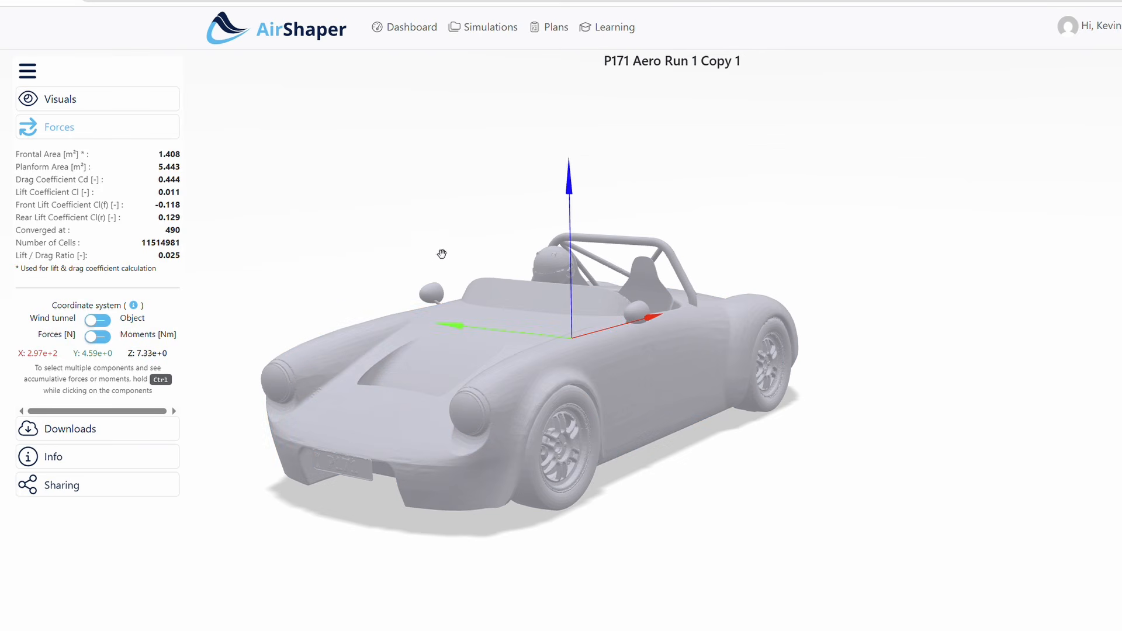
Read the forces acting on the driver's helmet alone, and clear the selection to return to the whole car
scroll(542, 261, "up", 5)
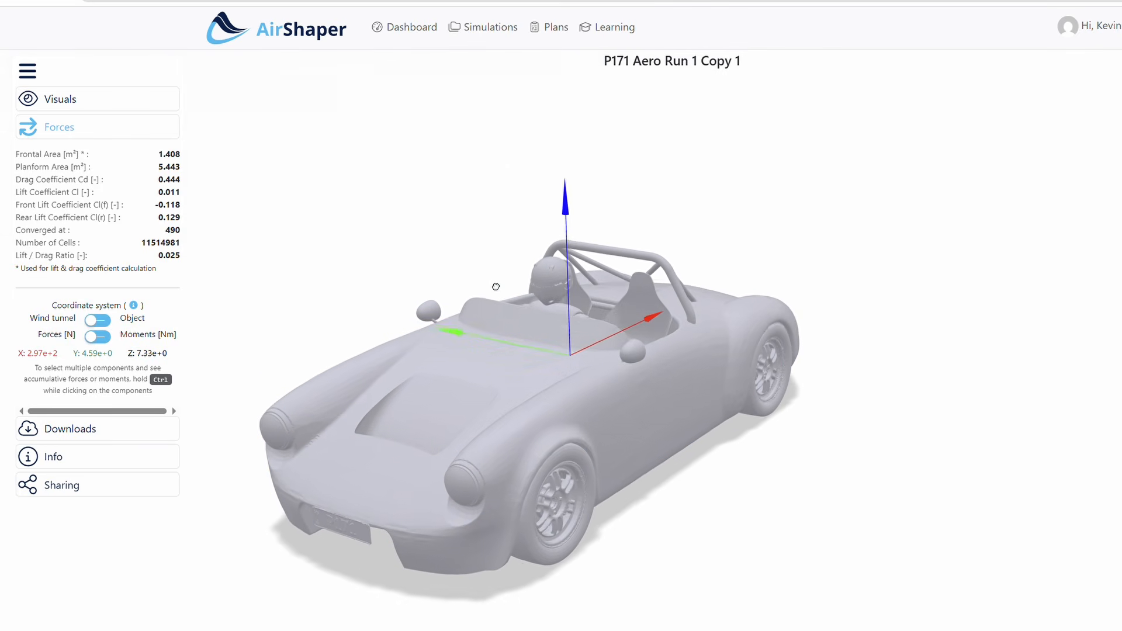
scroll(569, 295, "up", 4)
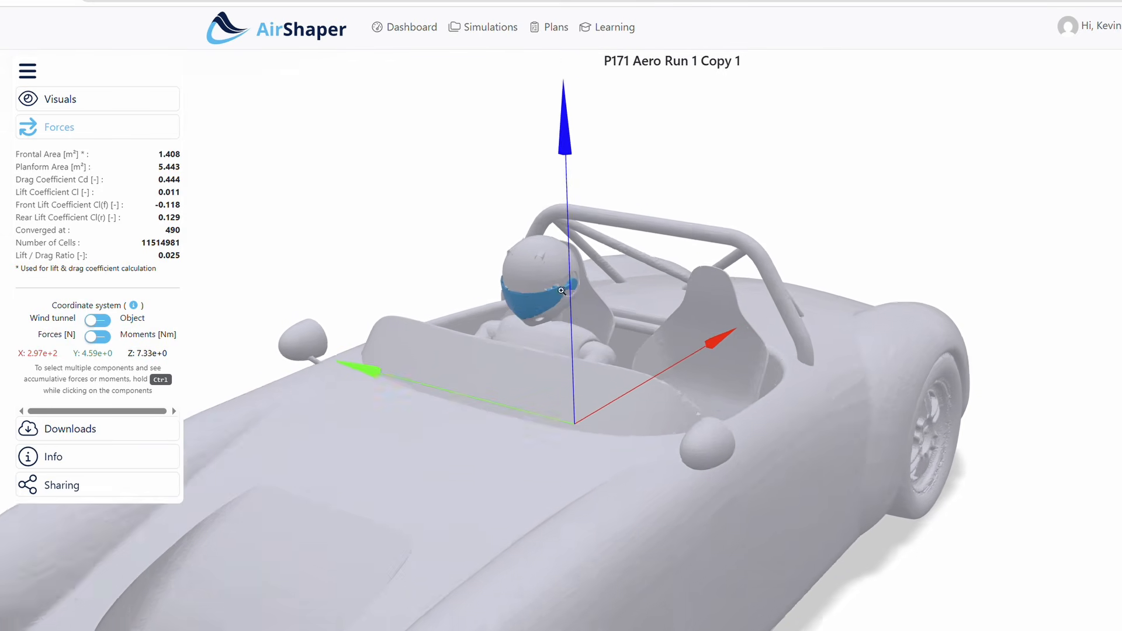
left_click(532, 316)
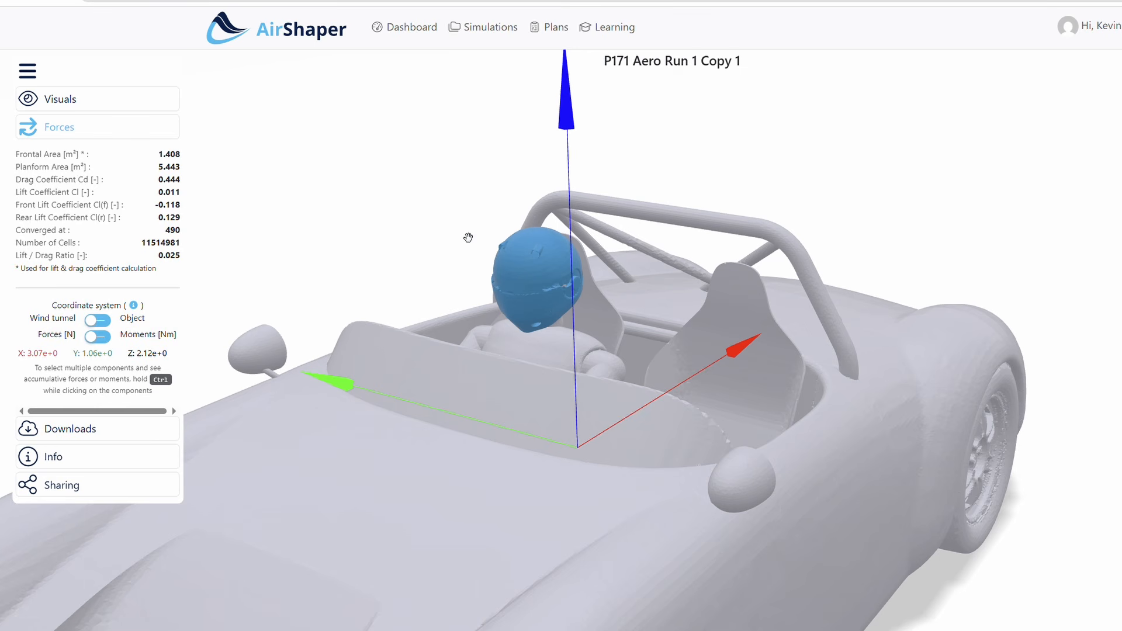
left_click(273, 309)
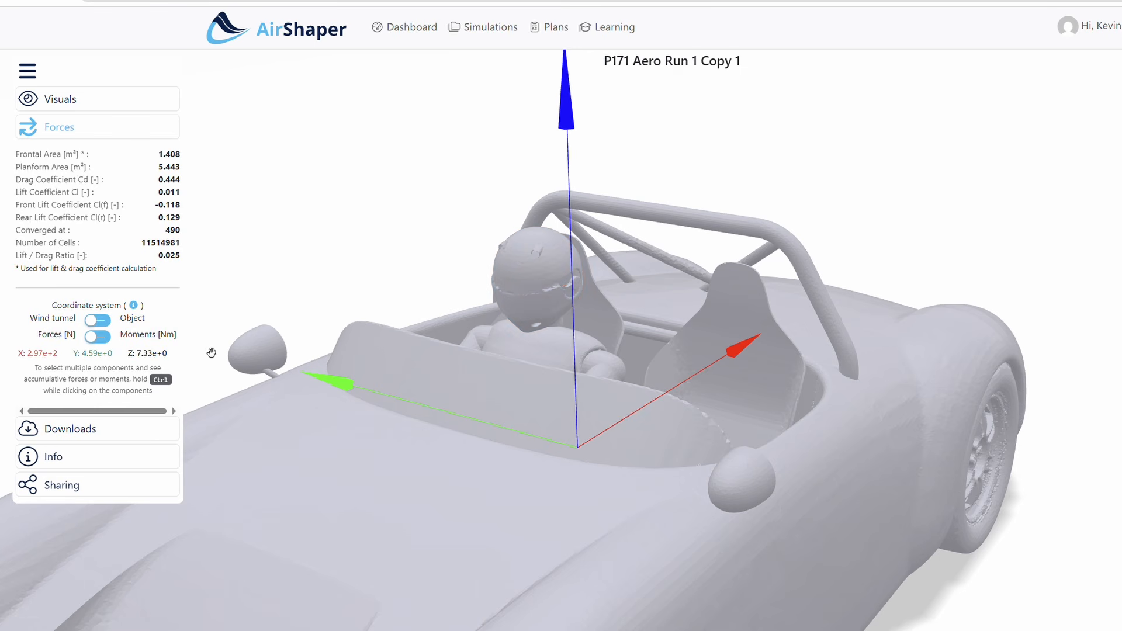
Review the available downloads for the simulation results, and look over the whole car model
left_click(141, 432)
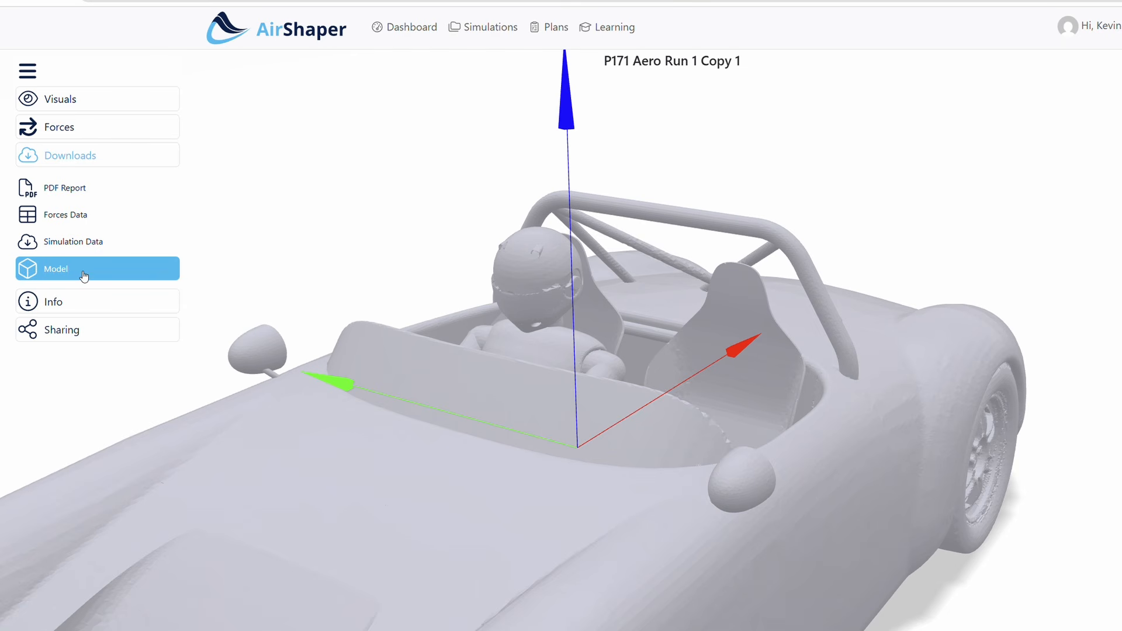
scroll(480, 287, "down", 5)
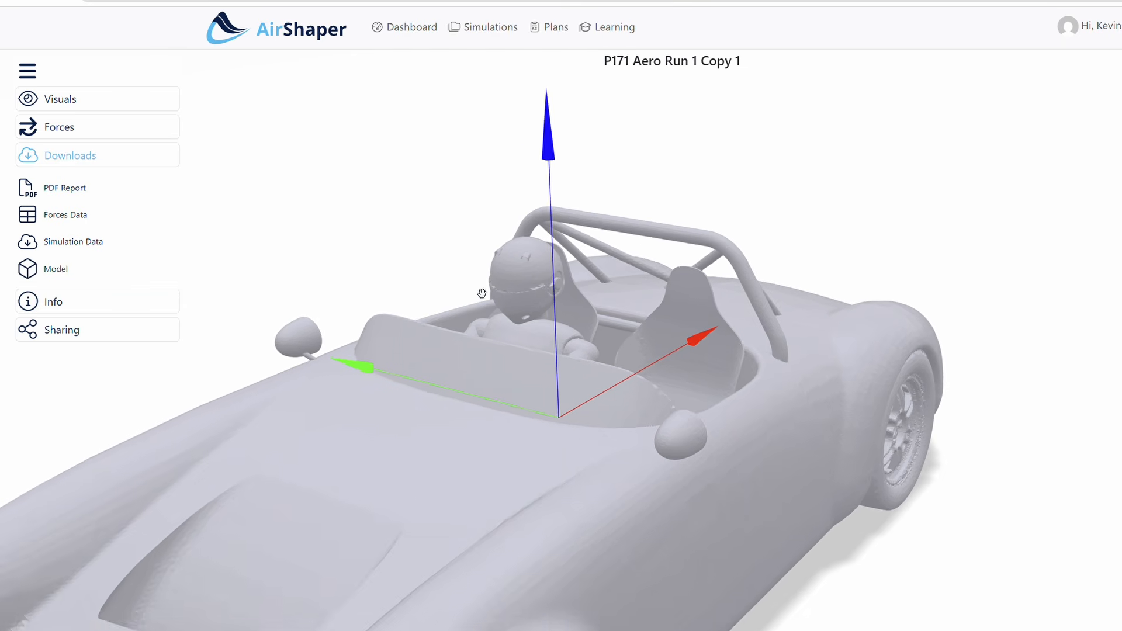
left_click_drag(449, 402, 464, 389)
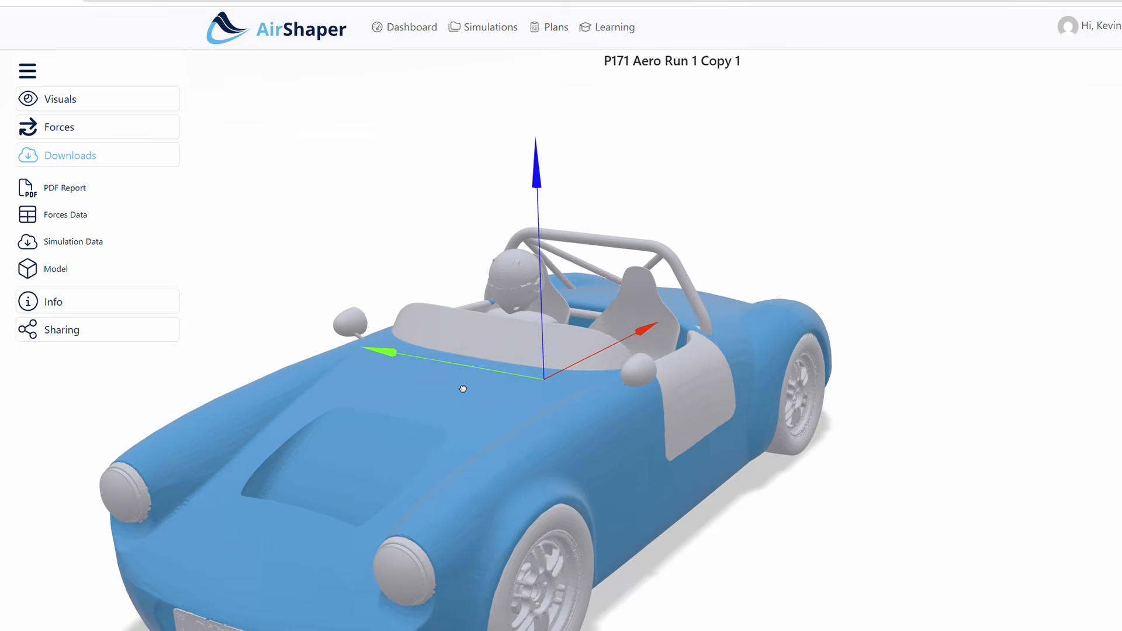
right_click_drag(725, 522, 795, 452)
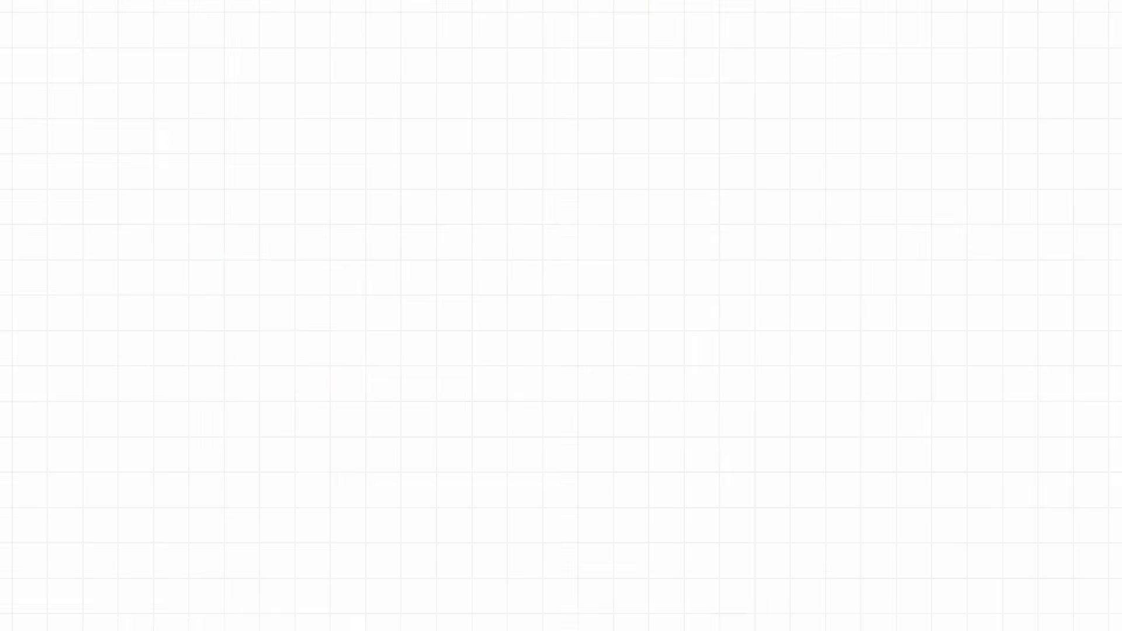
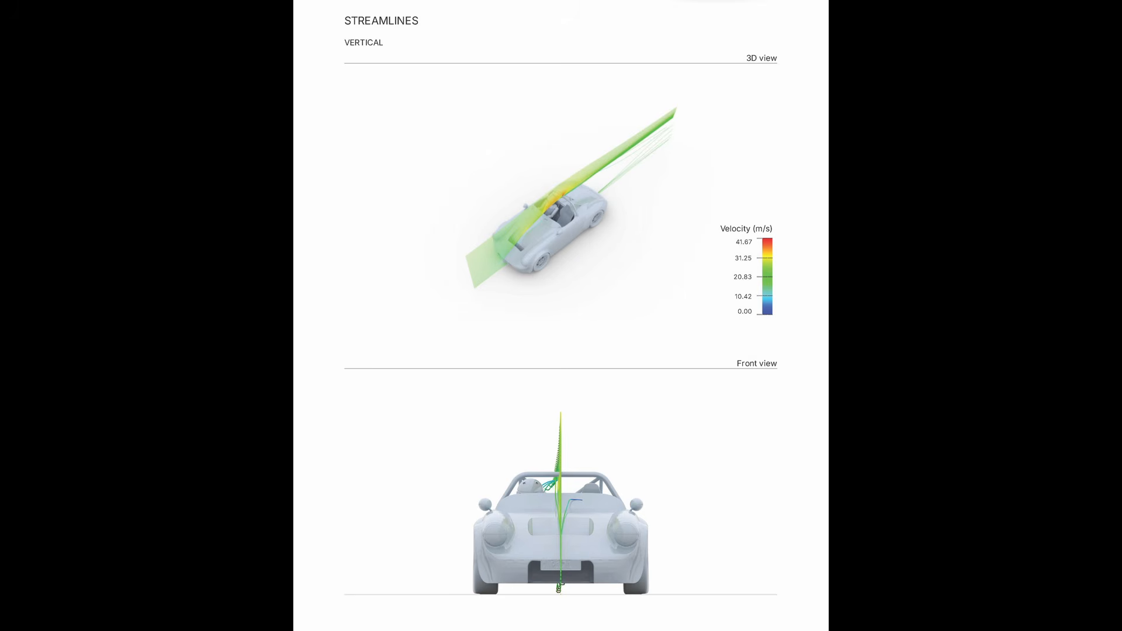
Examine the vertical and horizontal streamline pages of the simulation report in the 3D, front, top and side views
key("Right")
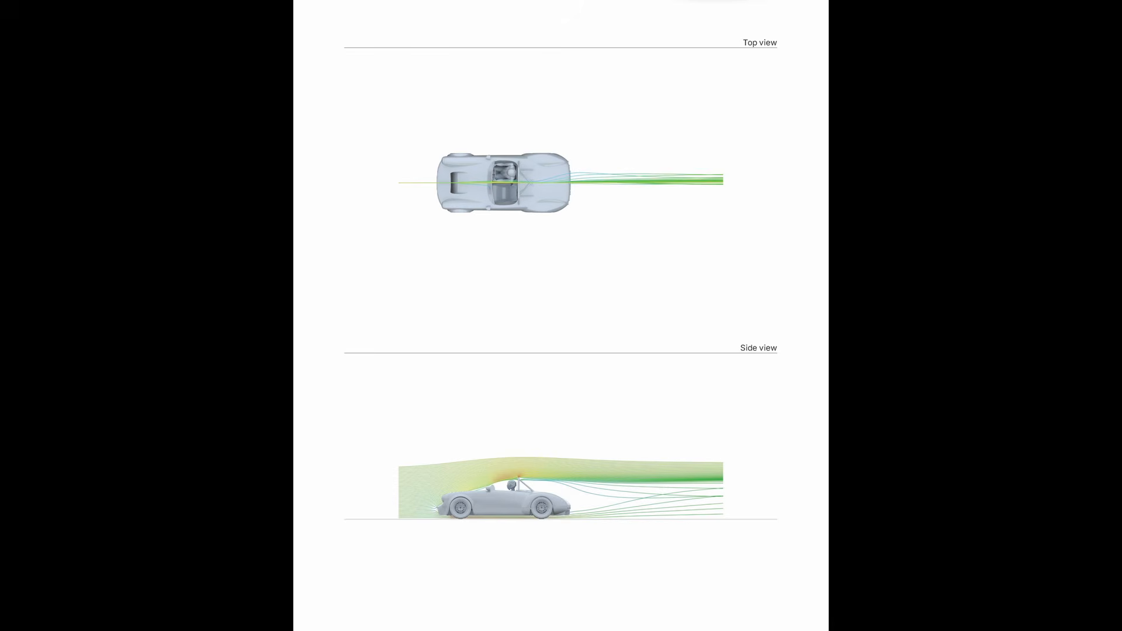
key("Right")
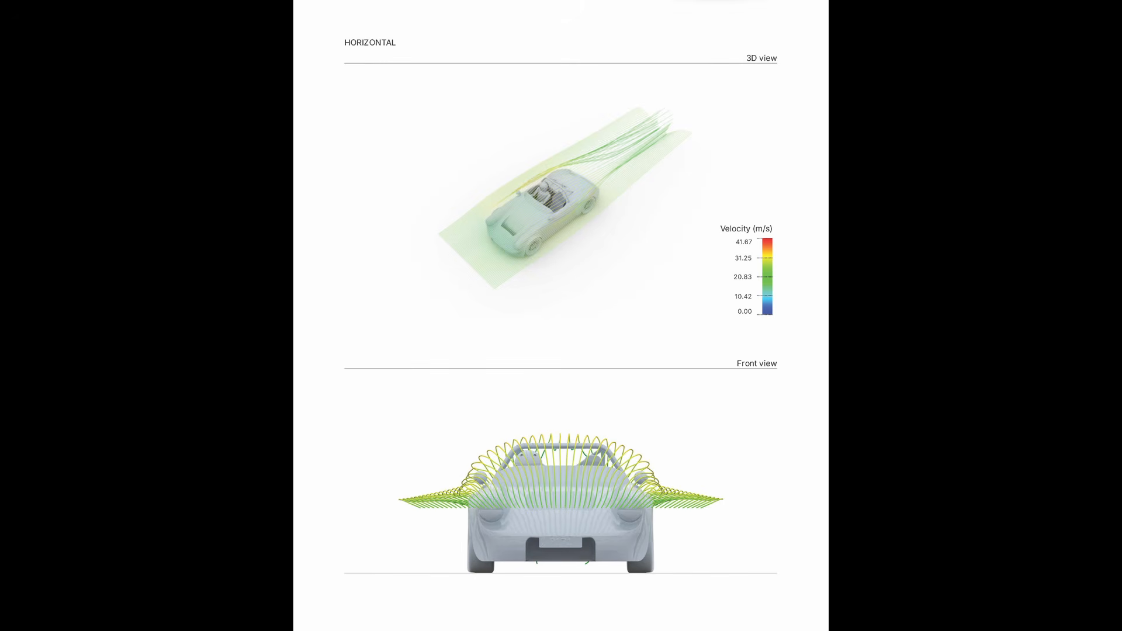
key("Right")
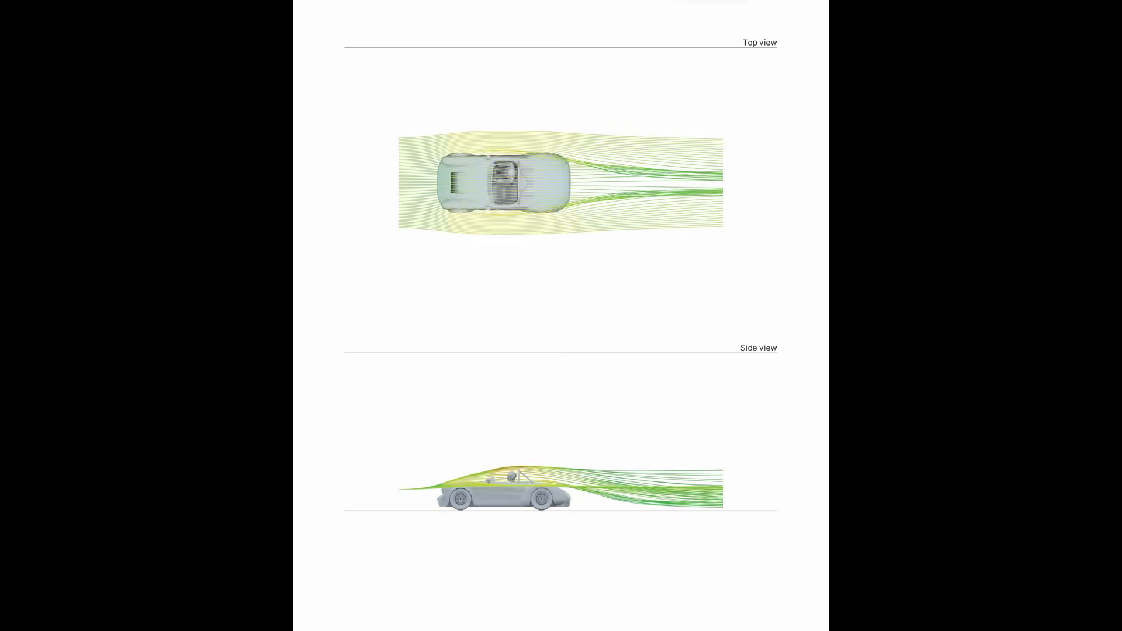
key("Right")
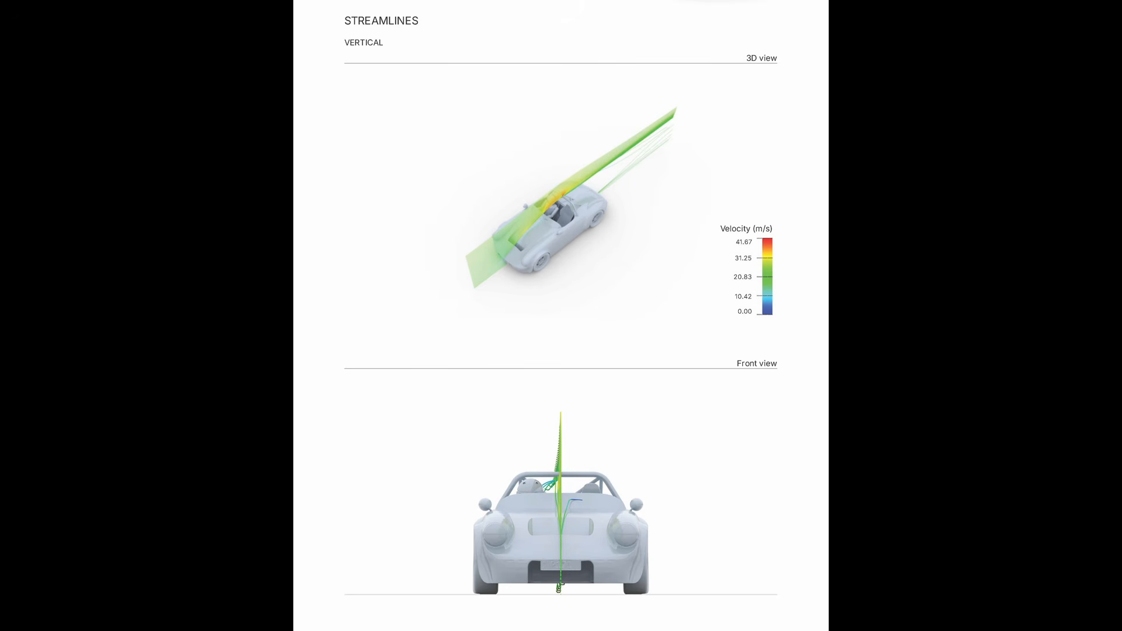
key("Left")
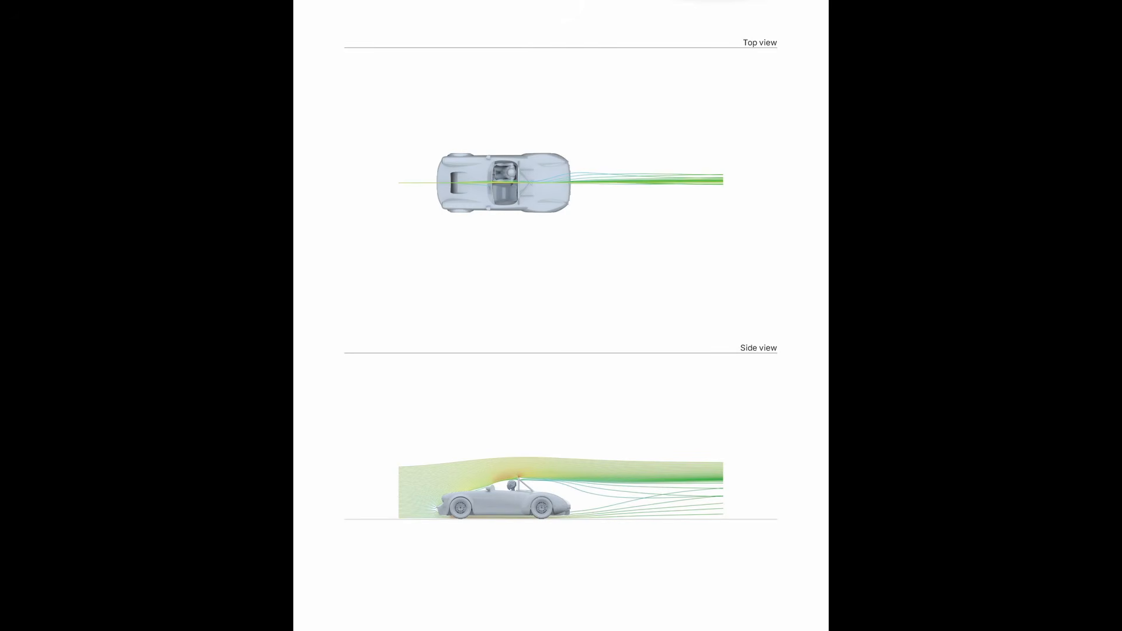
key("Right")
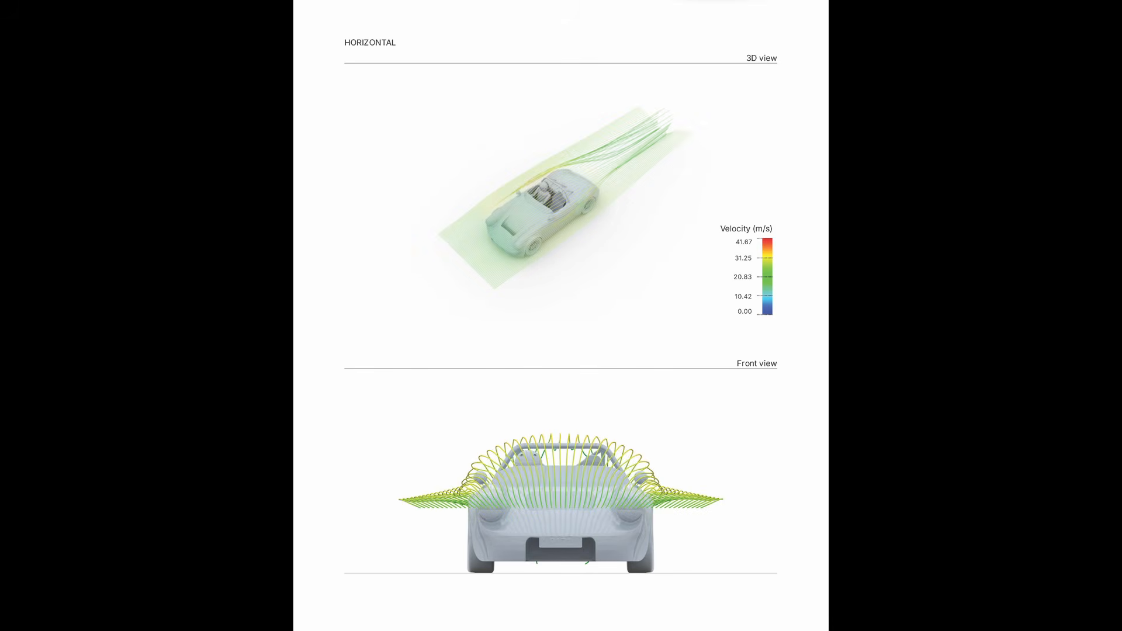
key("Right")
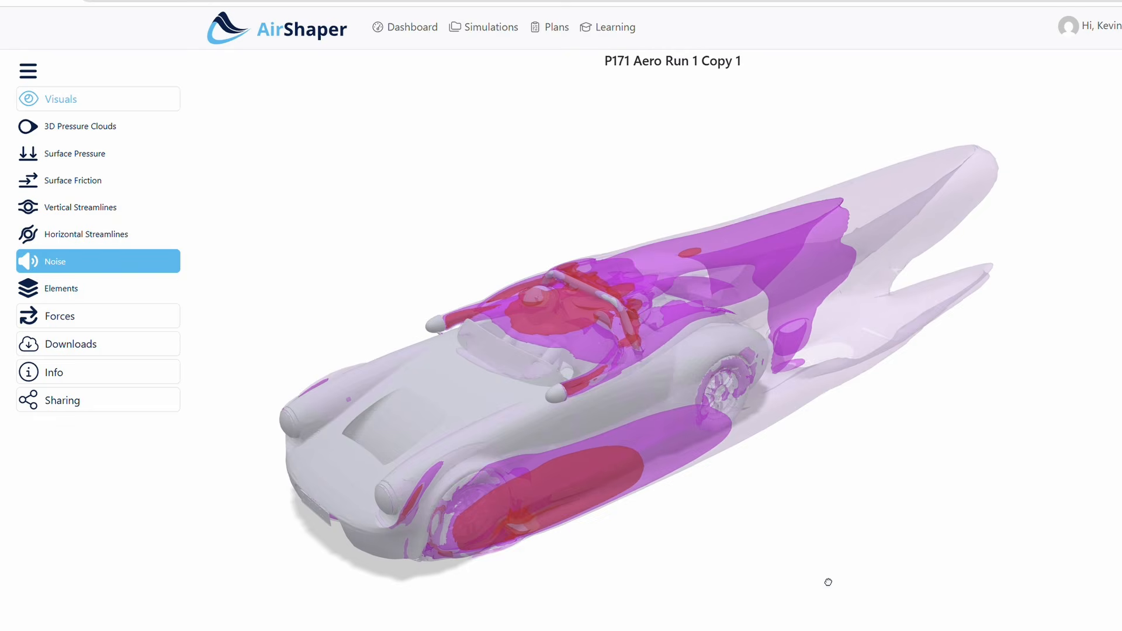
Inspect the noise clouds up close around the driver, mirrors and roll bar, and compare them with the surface friction over the cockpit
left_click_drag(826, 578, 836, 534)
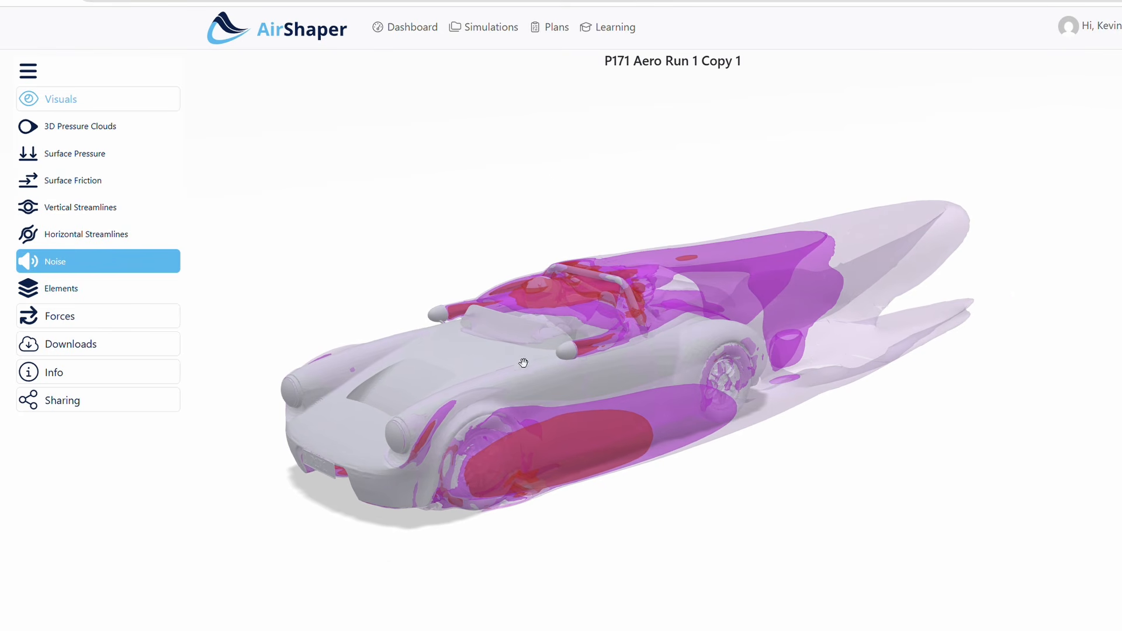
scroll(526, 345, "up", 10)
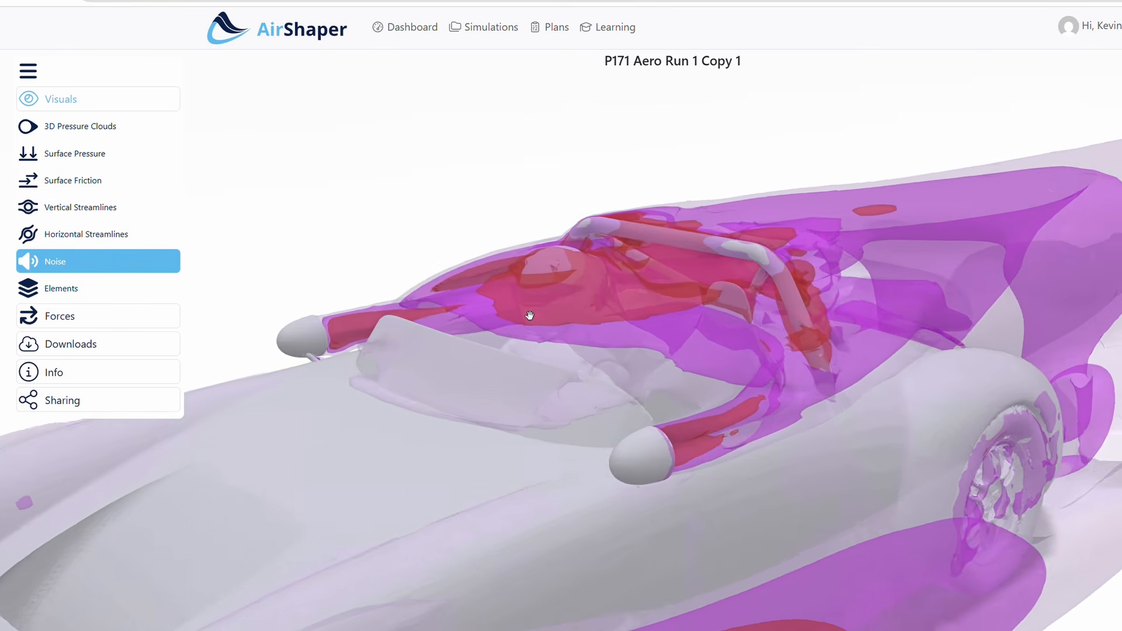
scroll(515, 310, "up", 3)
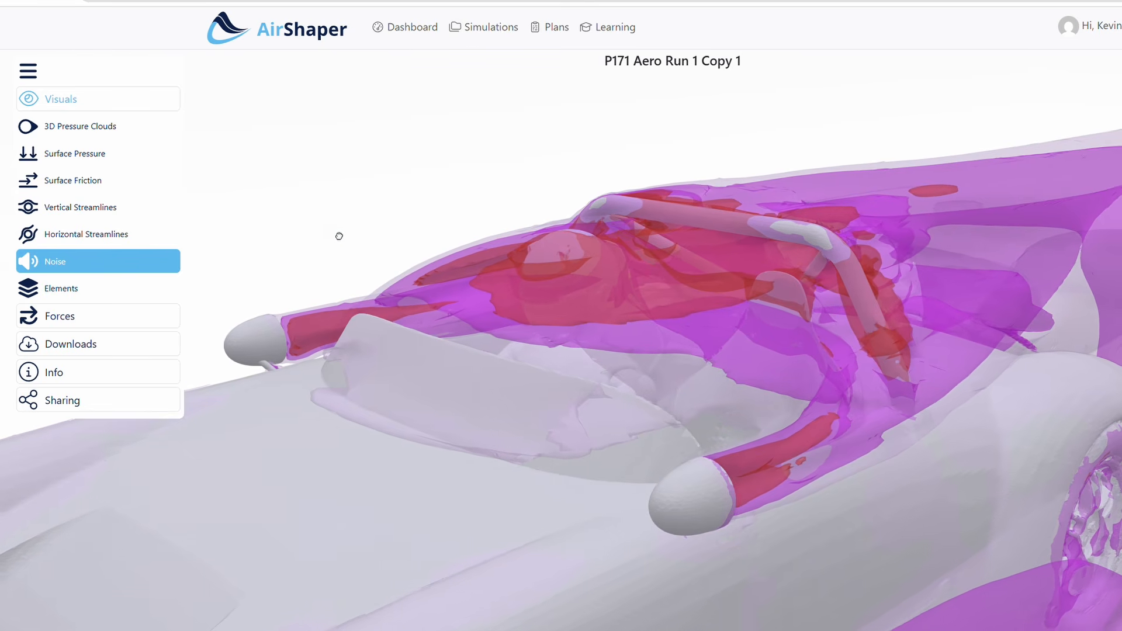
mouse_move(339, 236)
left_mouse_down()
mouse_move(366, 218)
mouse_move(506, 223)
mouse_move(411, 203)
mouse_move(339, 222)
left_mouse_up()
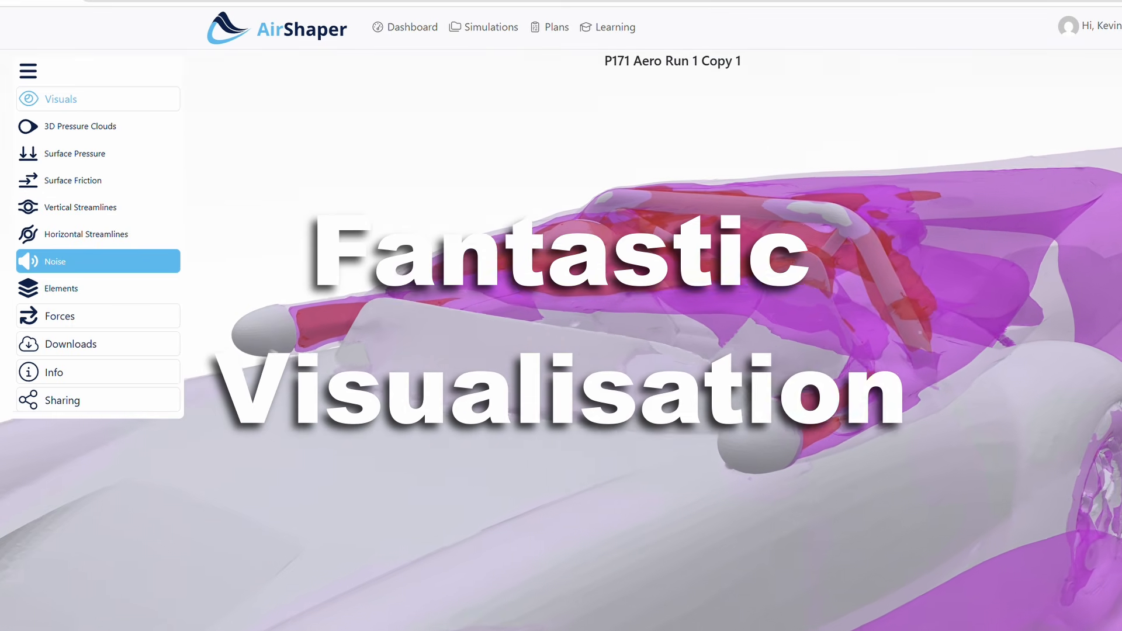
left_click(119, 185)
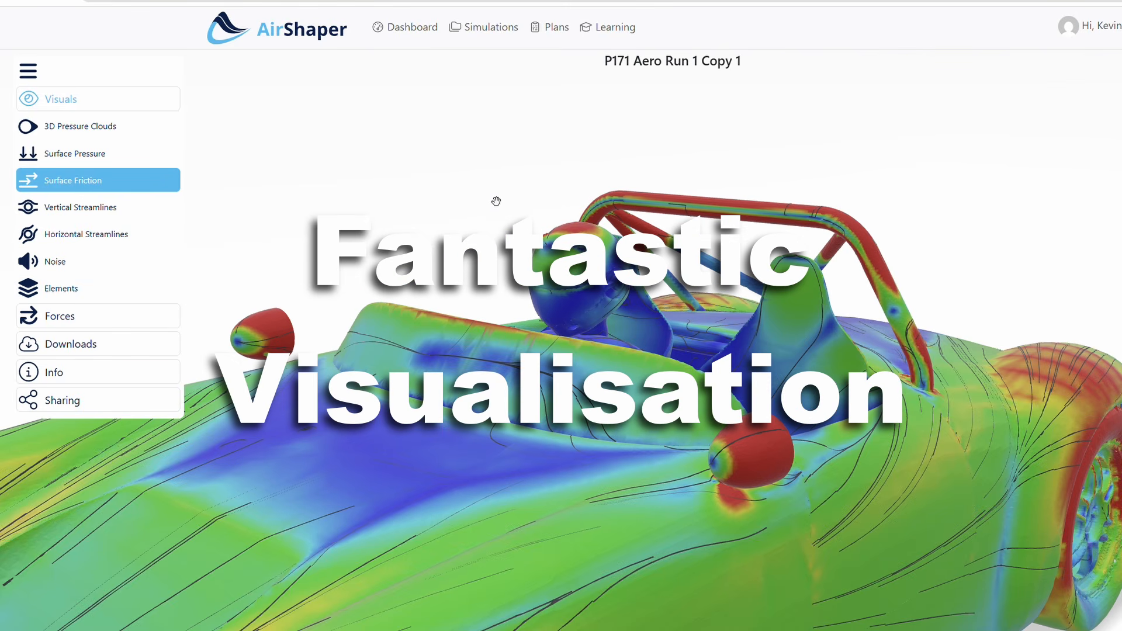
left_click_drag(472, 203, 420, 232)
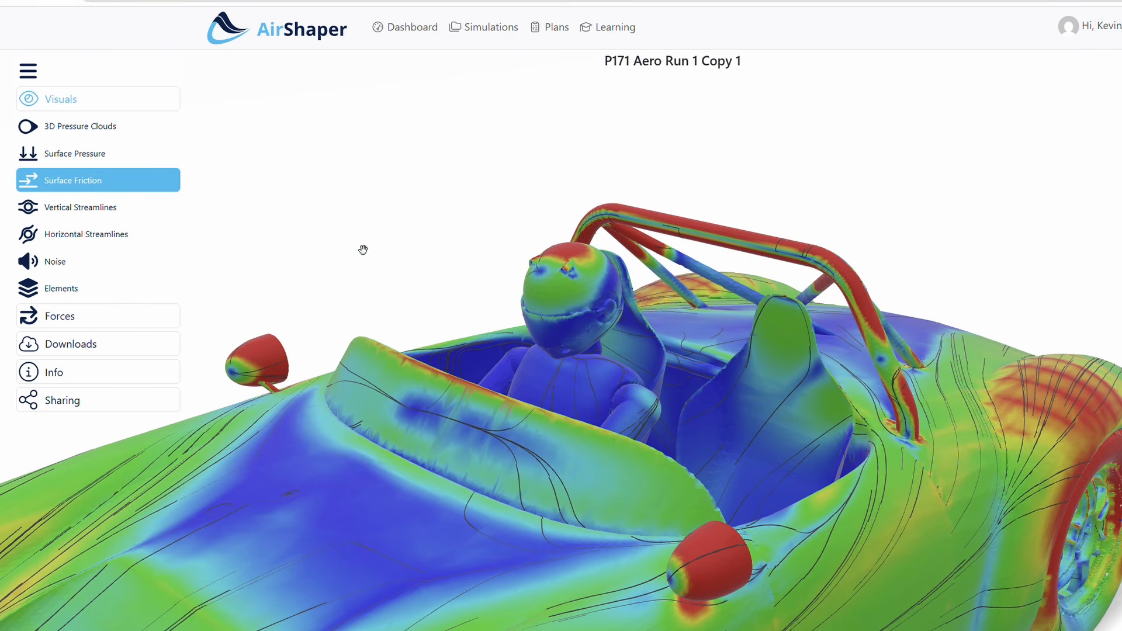
Show the force results and coefficients of P171 Aero Run 1 Copy 1, viewing the car from the cockpit out to the whole body
left_click(68, 320)
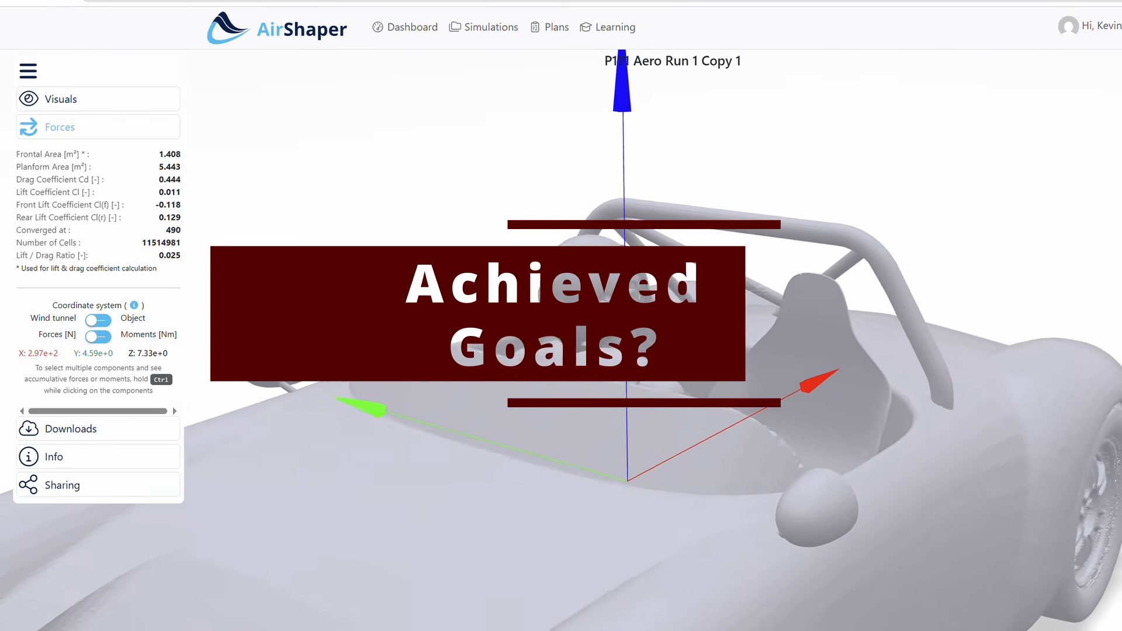
left_click_drag(514, 316, 574, 325)
left_click_drag(428, 274, 373, 260)
scroll(501, 406, "down", 5)
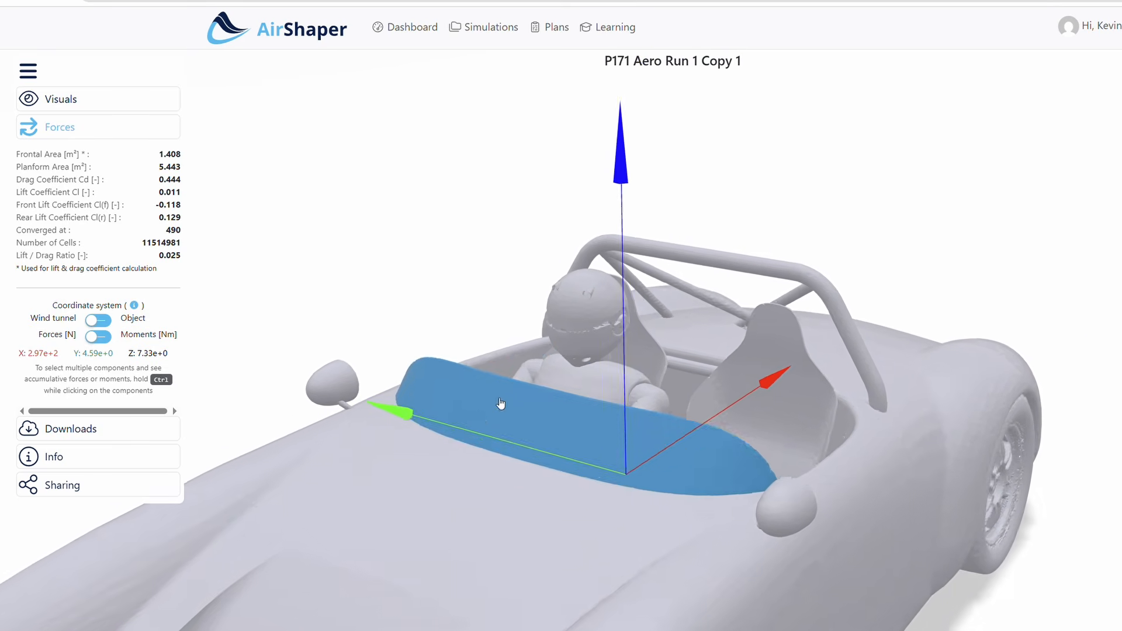
scroll(481, 431, "down", 4)
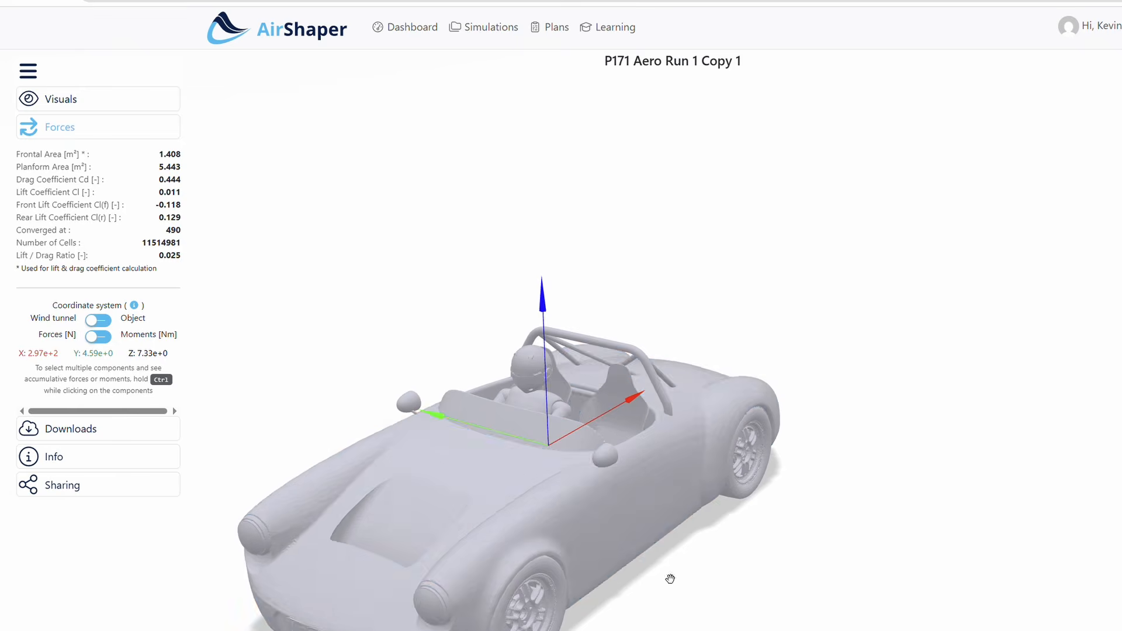
left_click_drag(665, 582, 674, 539)
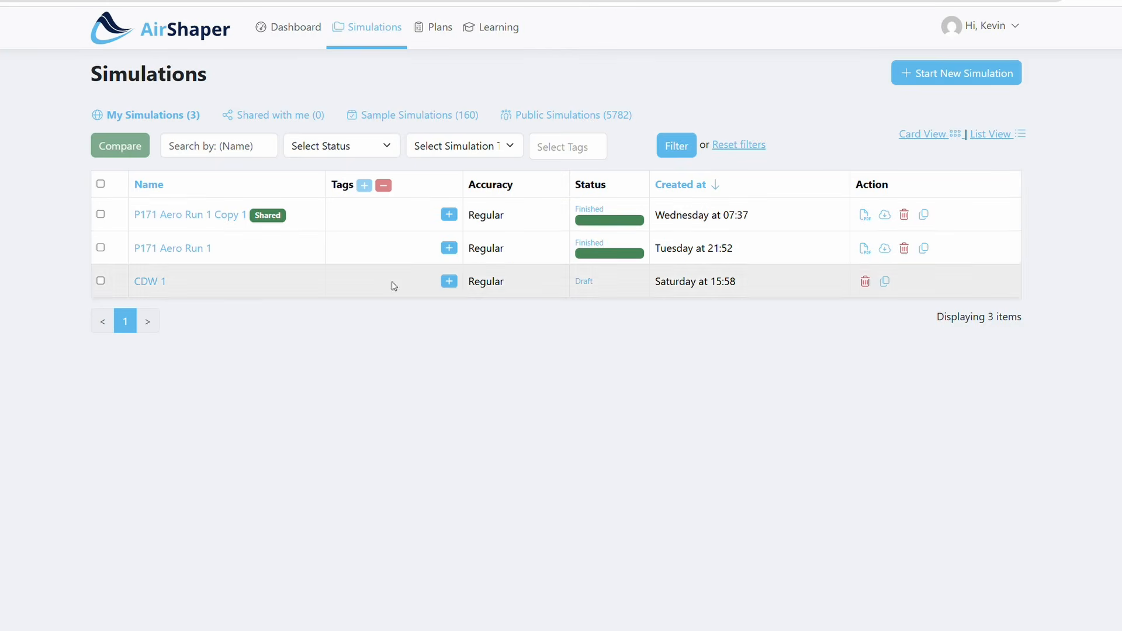
Look over the lists of sample and public simulations, and return to the sample simulations
left_click(427, 117)
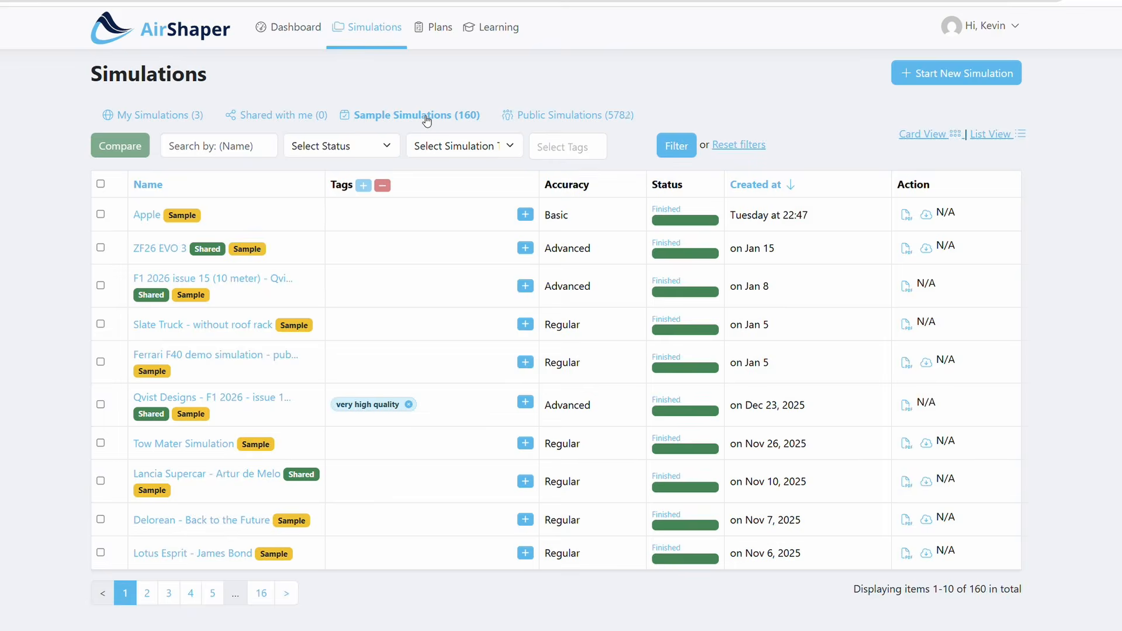
left_click(602, 117)
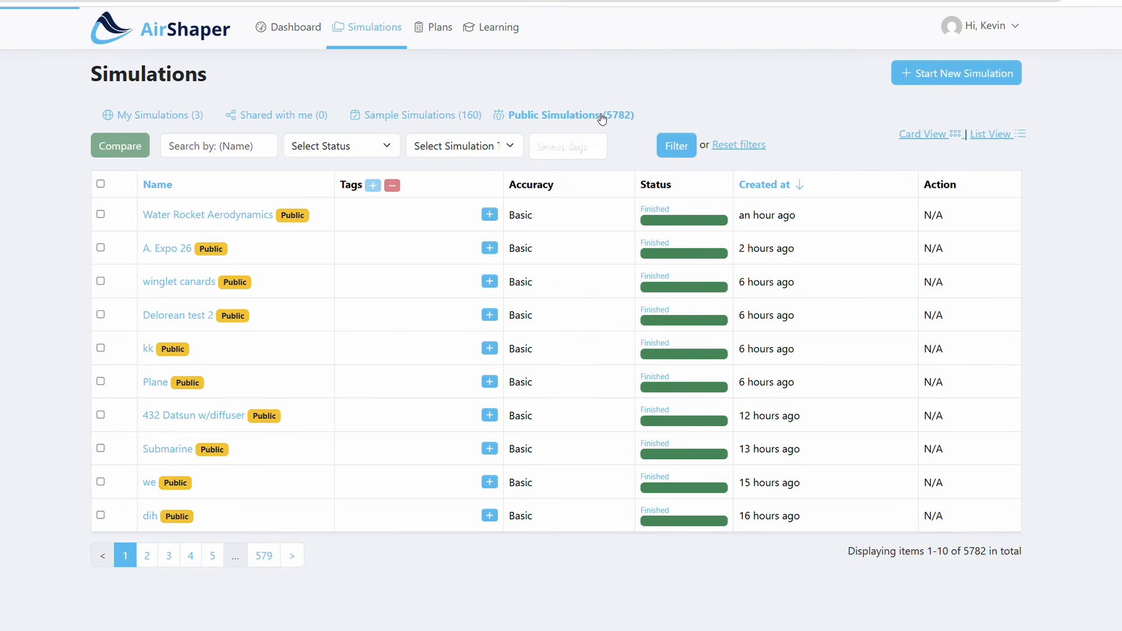
left_click(438, 119)
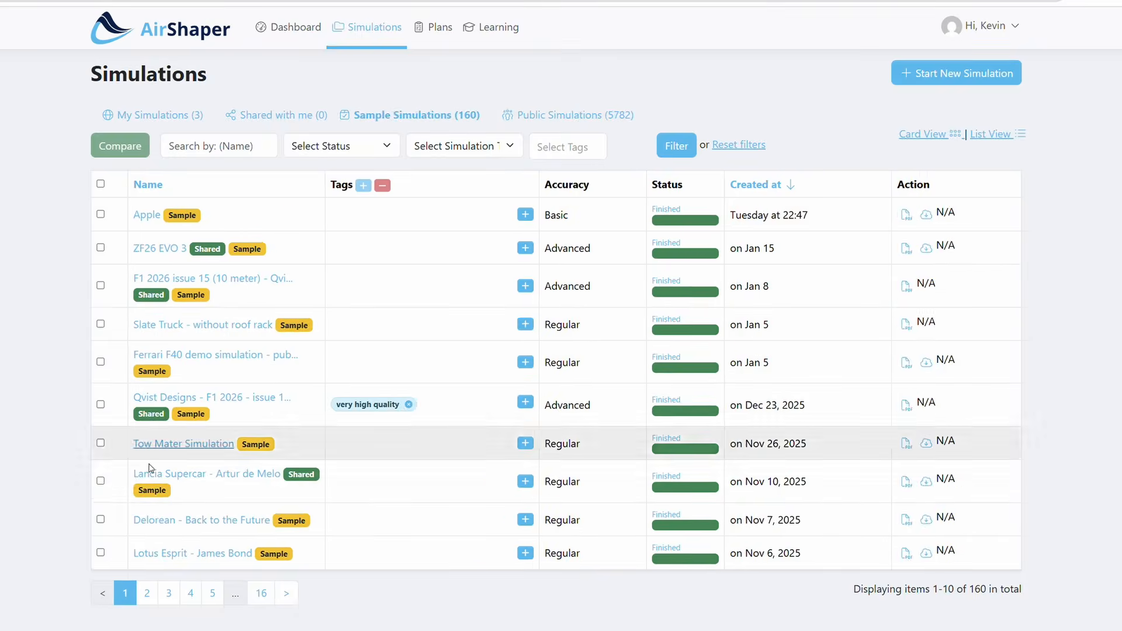
Browse the sample simulations up to page 8 and go back to page 7 to find a comparable car
left_click(147, 593)
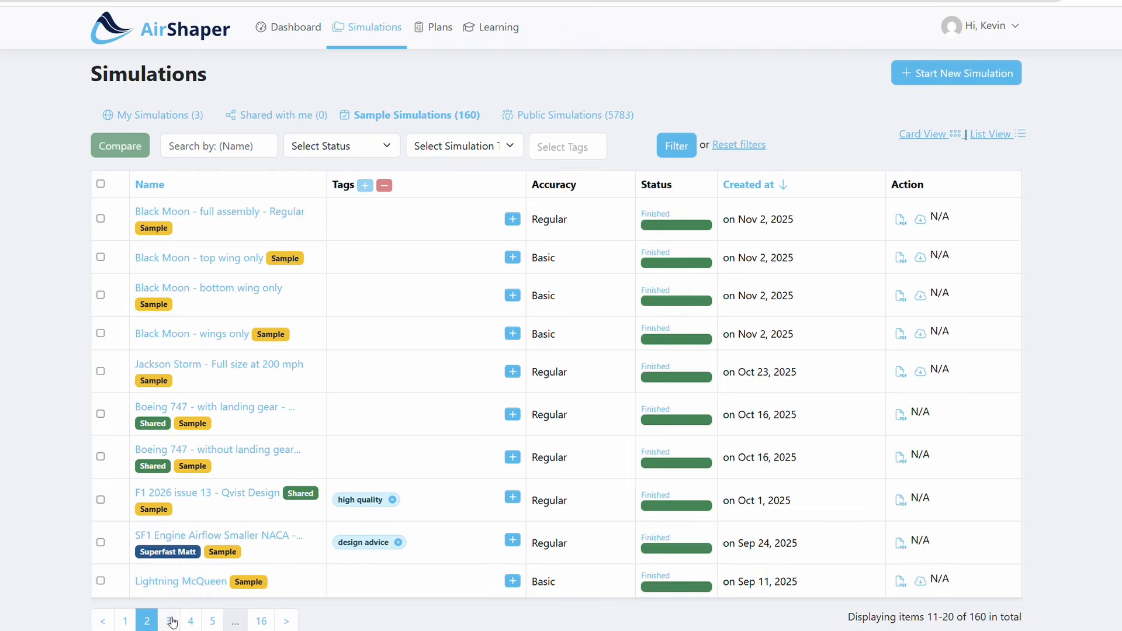
left_click(169, 620)
left_click(191, 622)
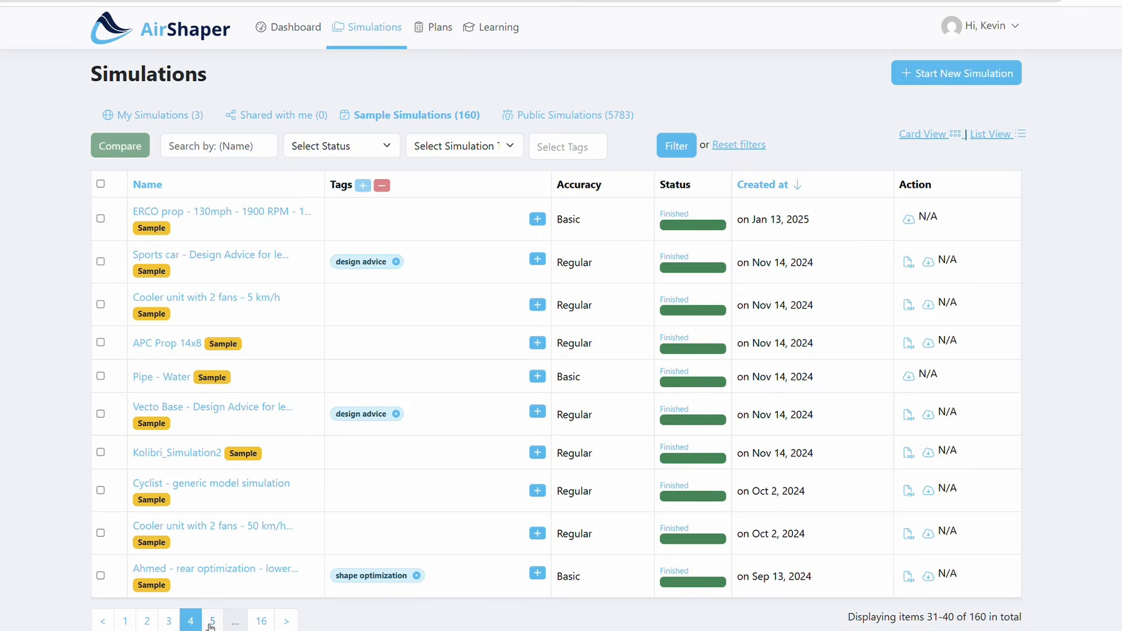
left_click(213, 623)
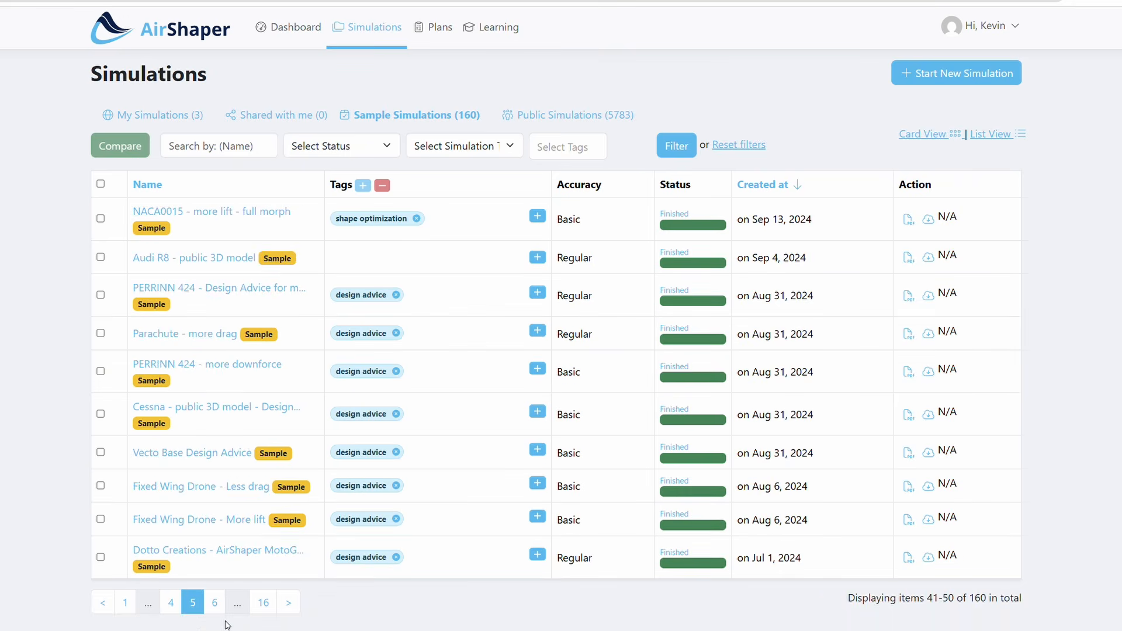
left_click(216, 603)
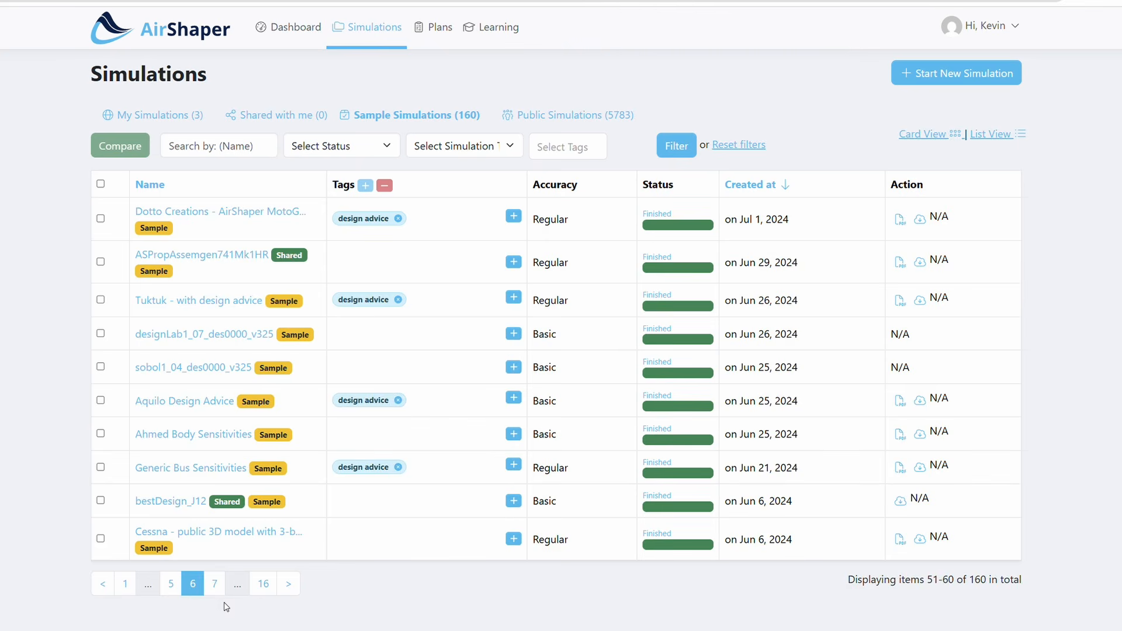
left_click(215, 584)
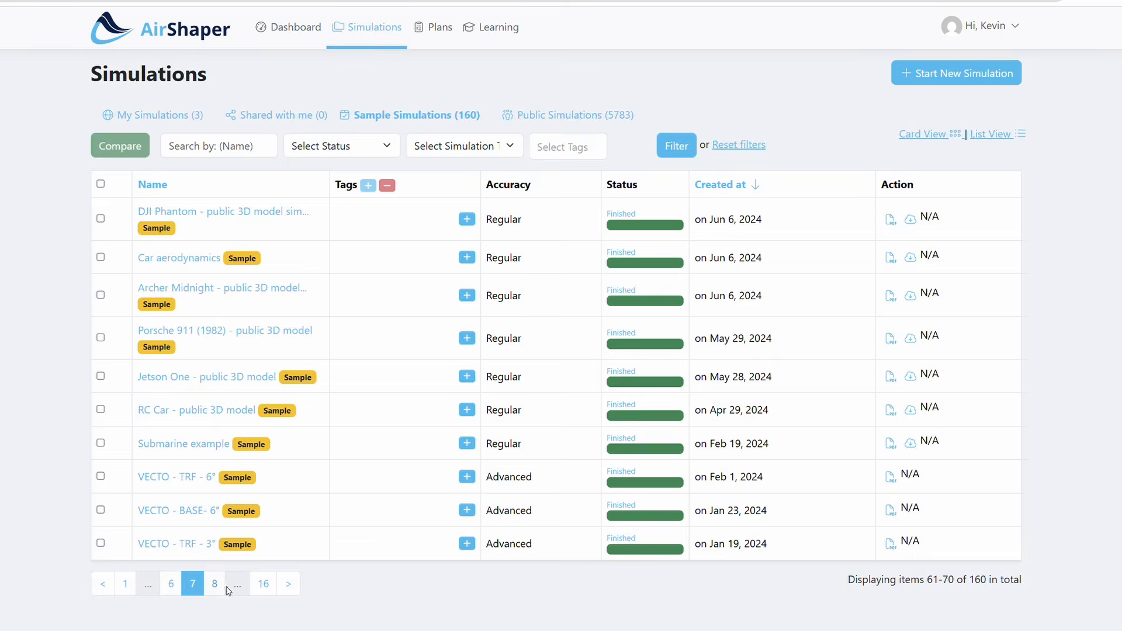
left_click(217, 584)
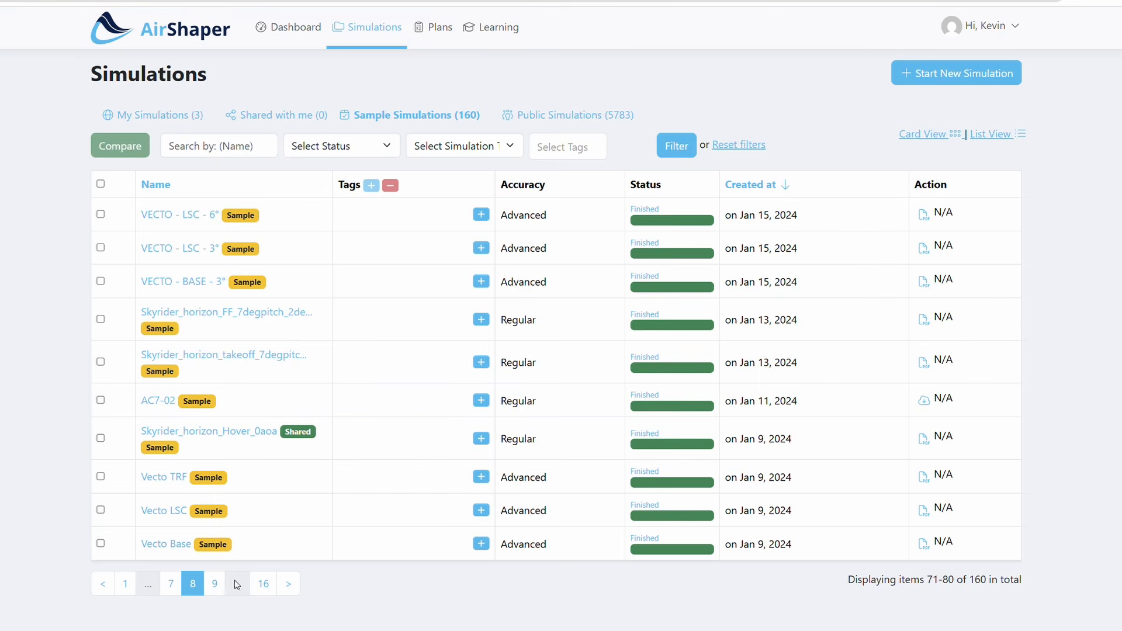
left_click(171, 584)
left_click(178, 583)
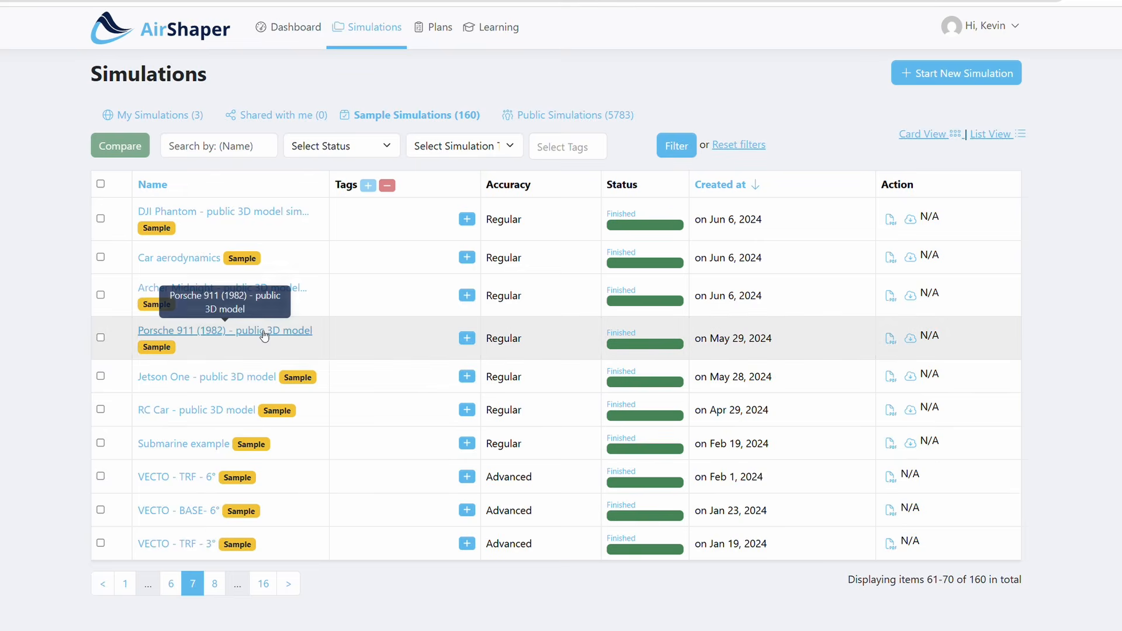
Open the Porsche 911 (1982) - public 3D model sample simulation and review its force results with a closer view of the car
left_click(199, 331)
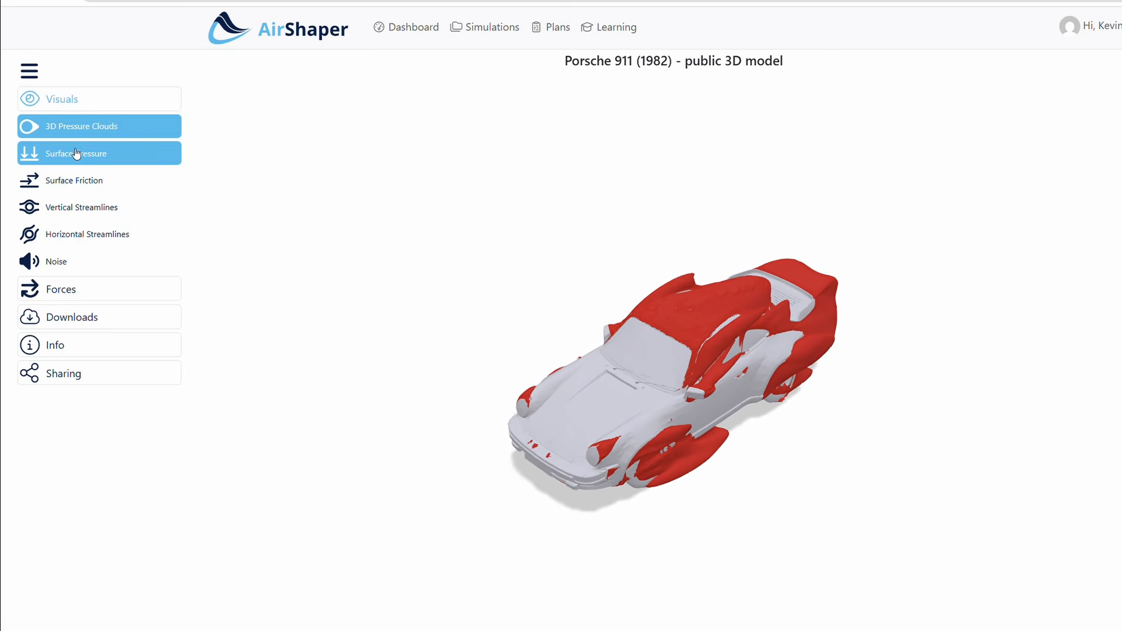
left_click(68, 296)
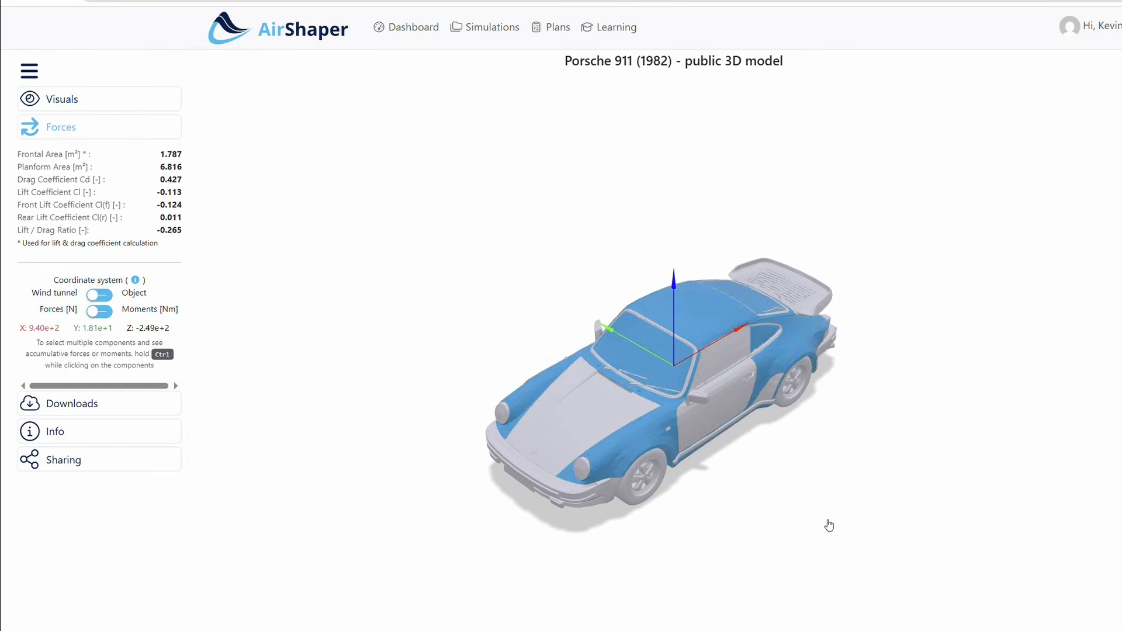
left_click_drag(794, 498, 849, 441)
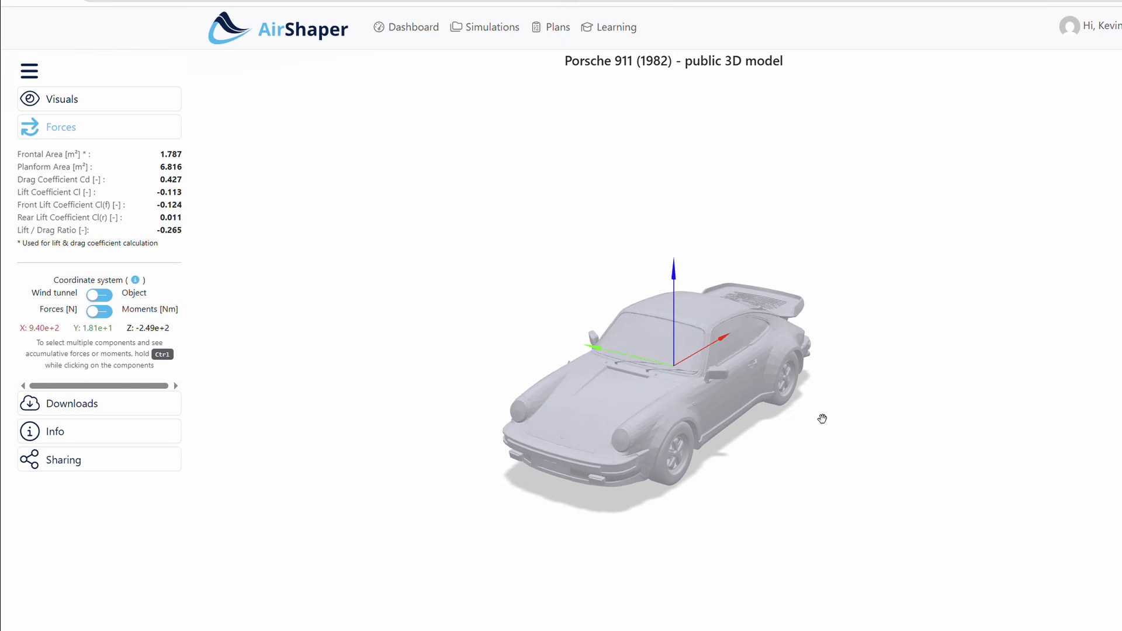
scroll(823, 419, "up", 3)
scroll(823, 420, "up", 3)
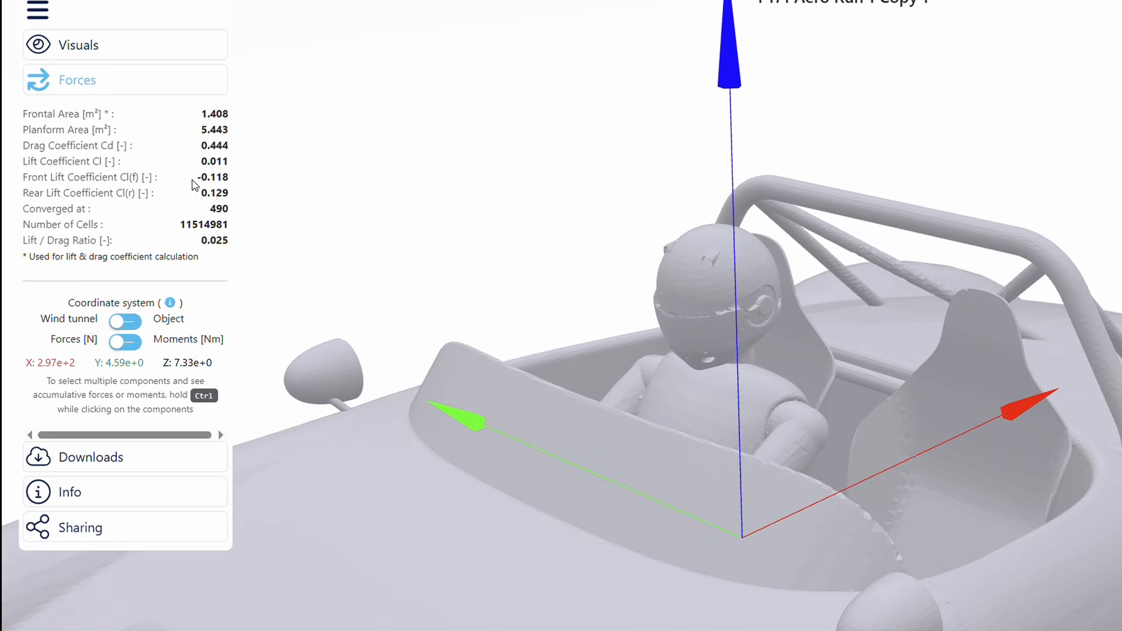
Review the force coefficients of P171 Aero Run 1 Copy 1 again, looking from the cockpit to the complete car seen from the front
left_click_drag(313, 254, 485, 254)
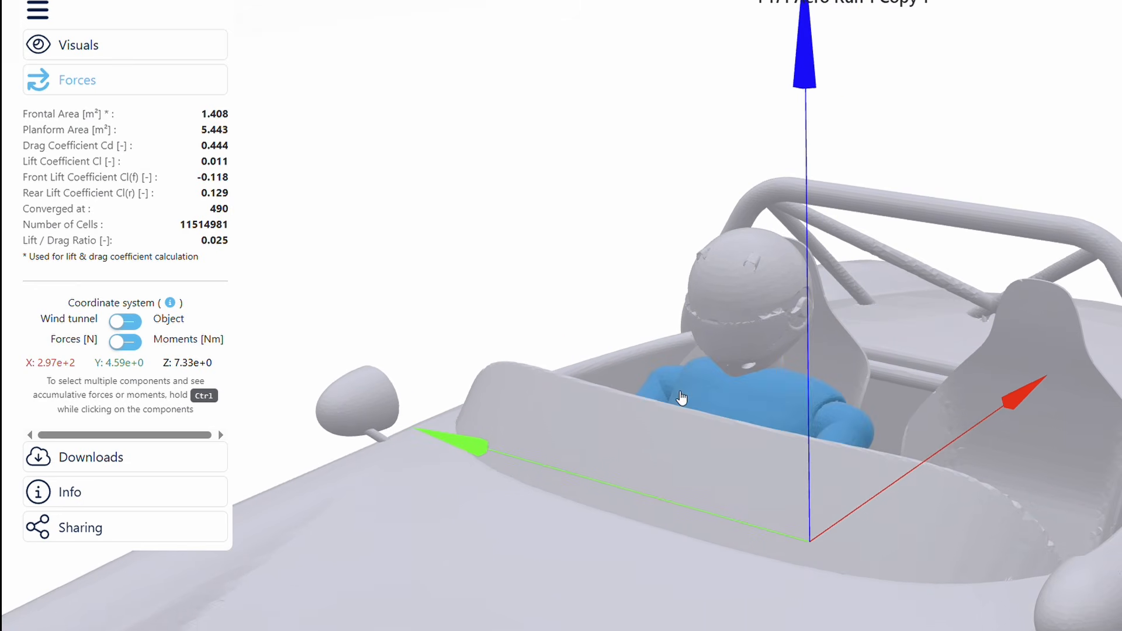
scroll(678, 403, "down", 5)
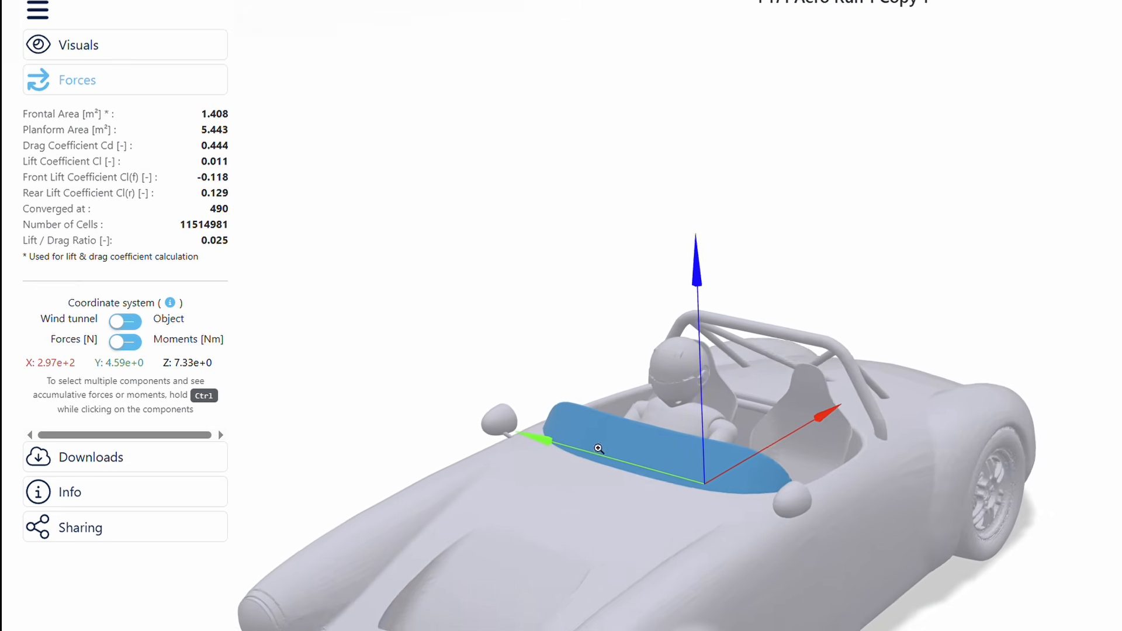
scroll(599, 449, "down", 2)
left_click_drag(840, 629, 845, 600)
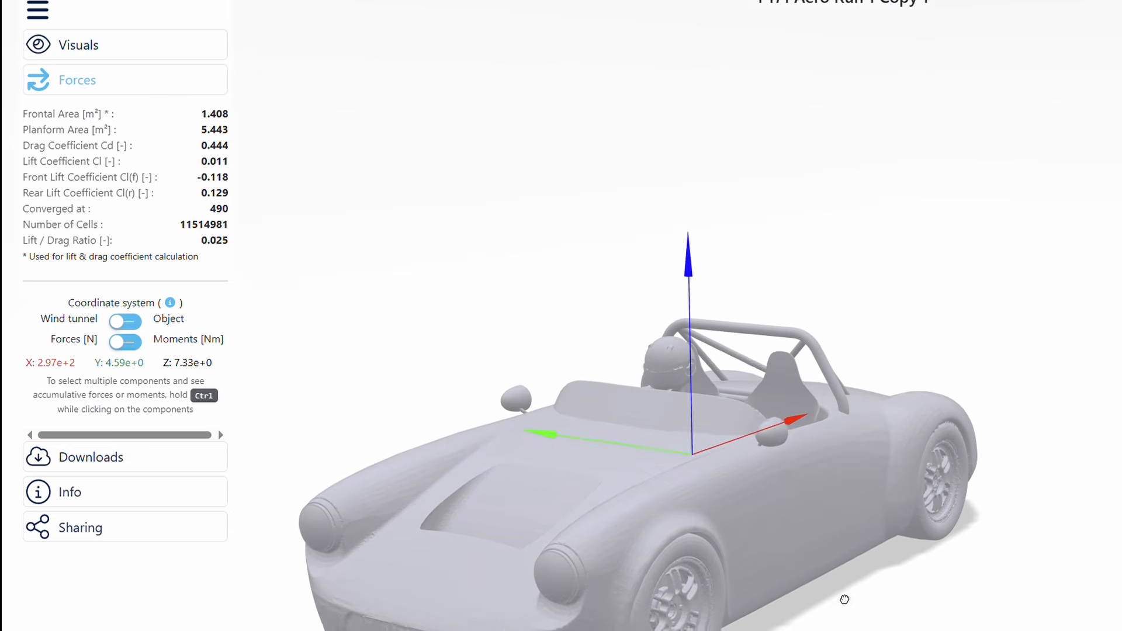
right_click_drag(842, 599, 866, 499)
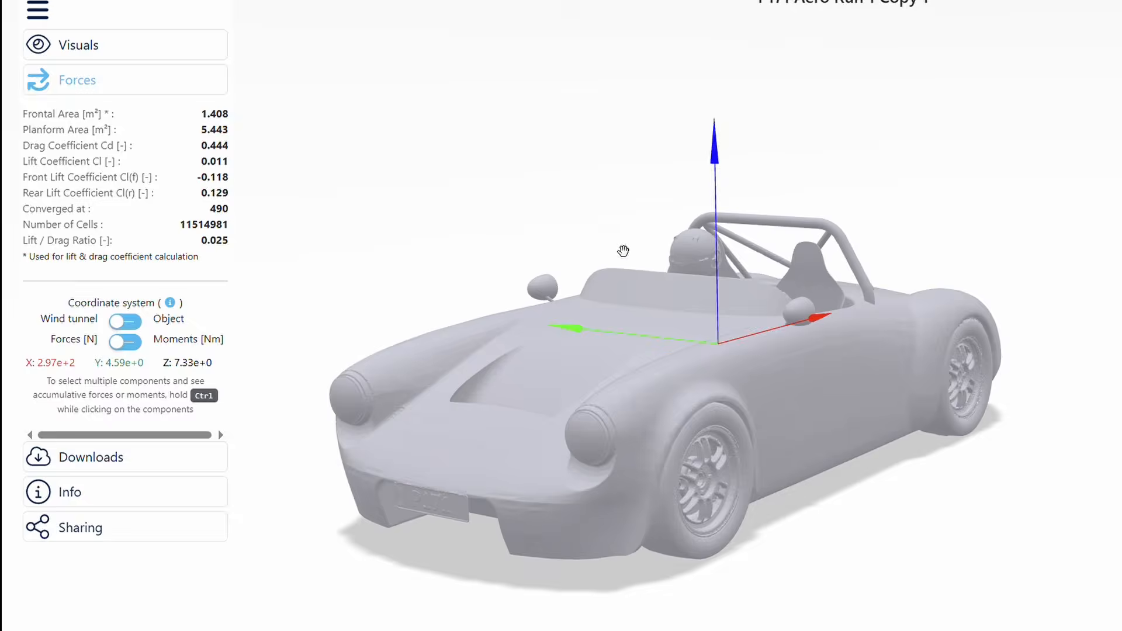
Inspect the driver, windscreen and roll bar of the P171 Aero Run 1 Copy 1 car up close
scroll(636, 280, "up", 5)
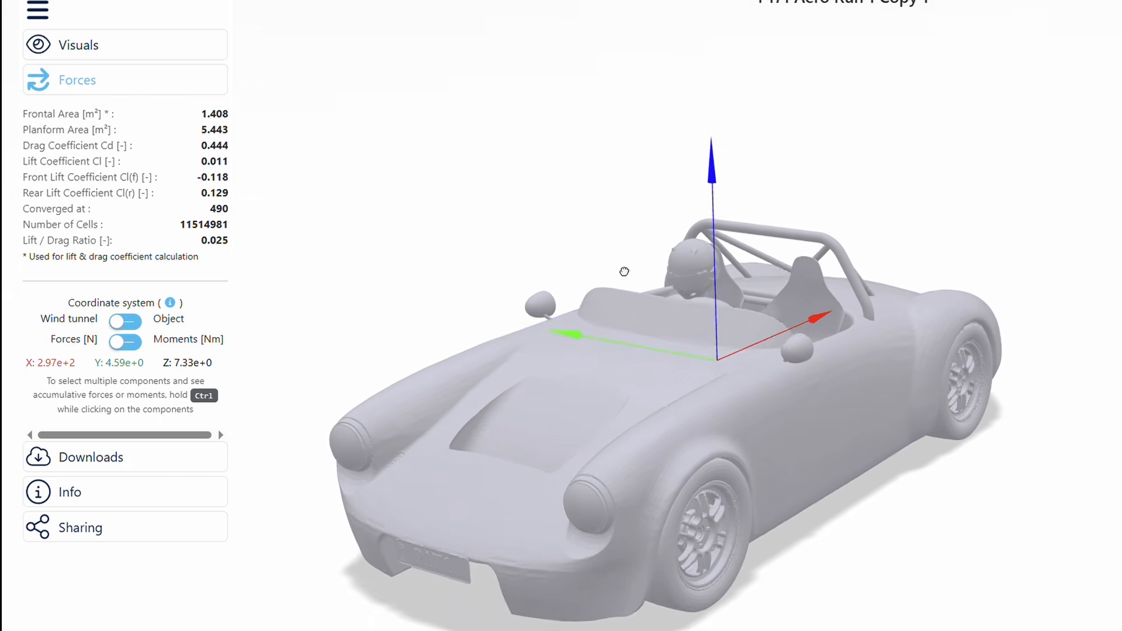
scroll(714, 283, "up", 3)
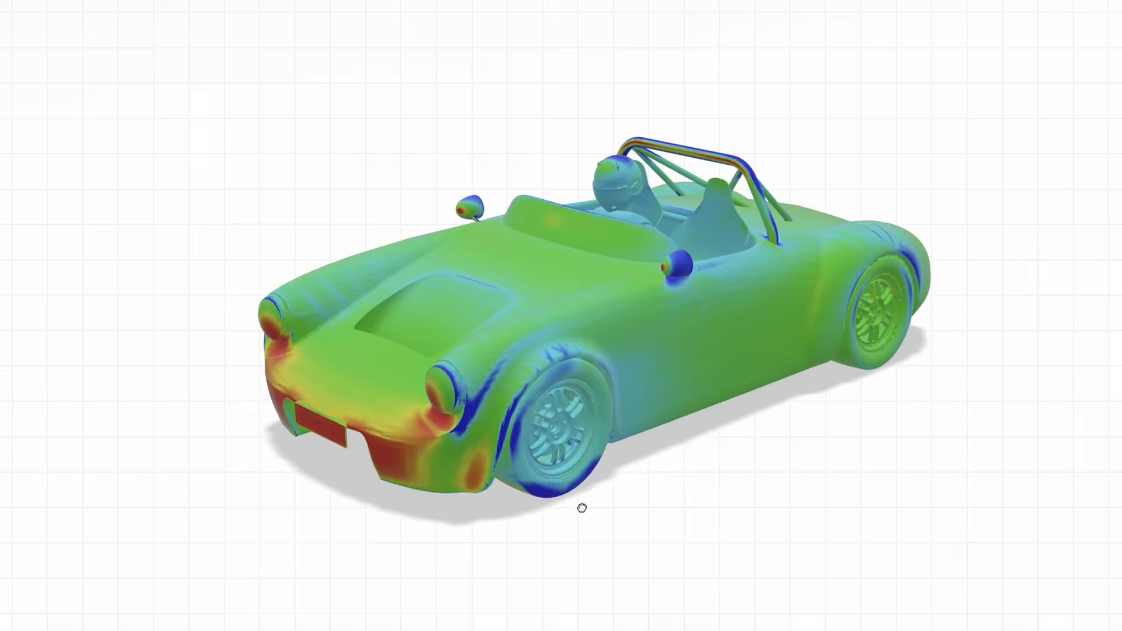
Examine the colour-mapped surface results on the car's front, underside, rear quarter and rear diffuser
left_click_drag(581, 508, 511, 567)
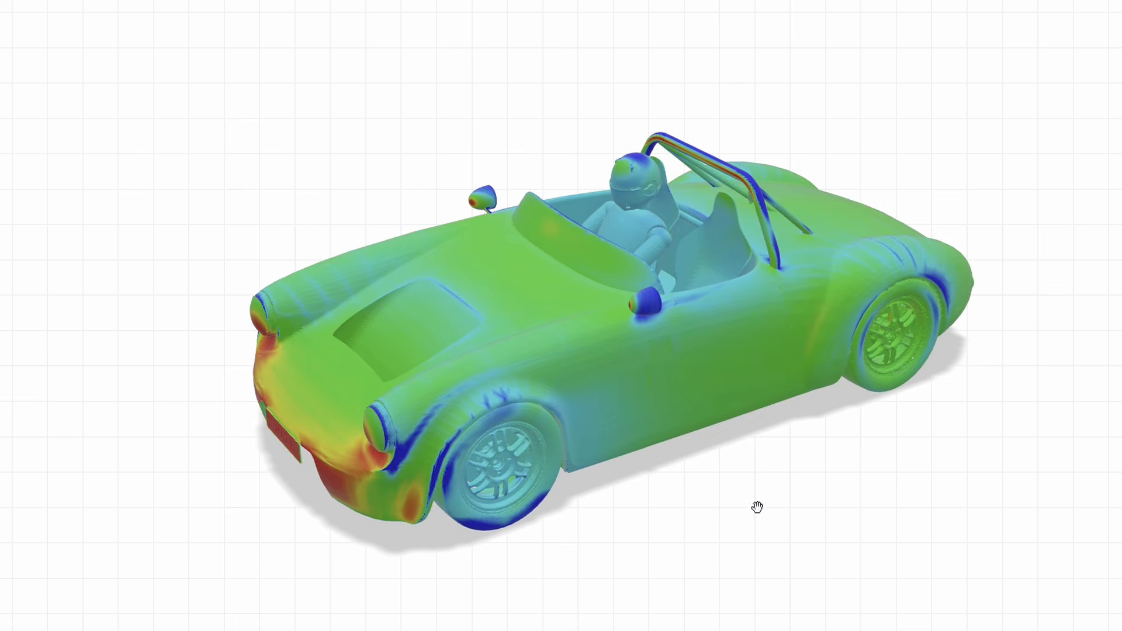
left_click_drag(757, 507, 634, 110)
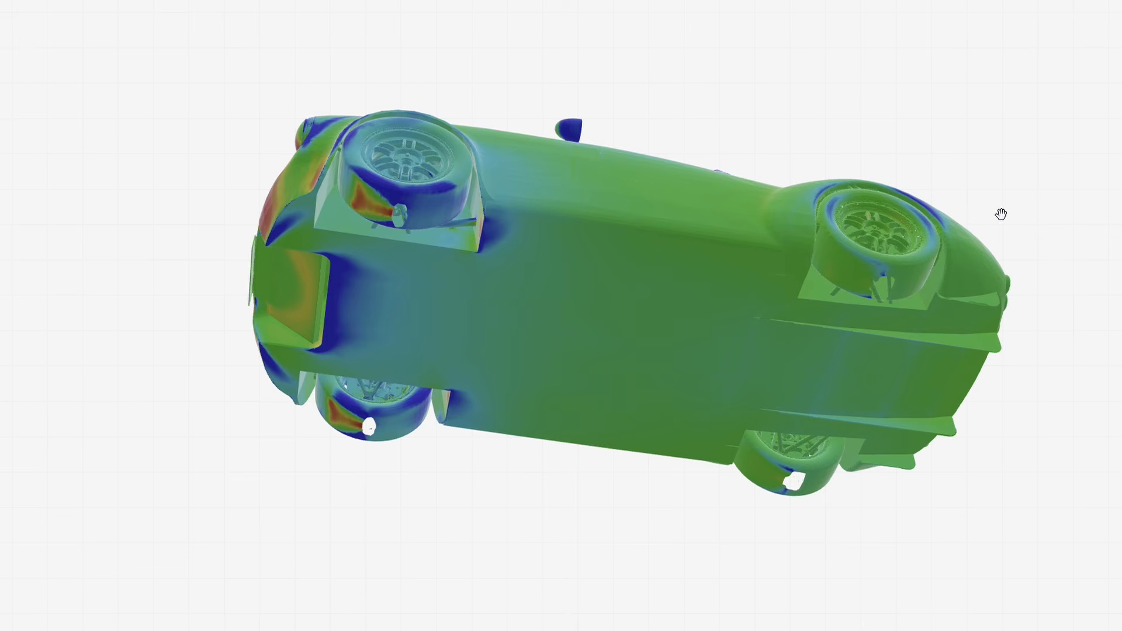
left_click_drag(658, 112, 707, 328)
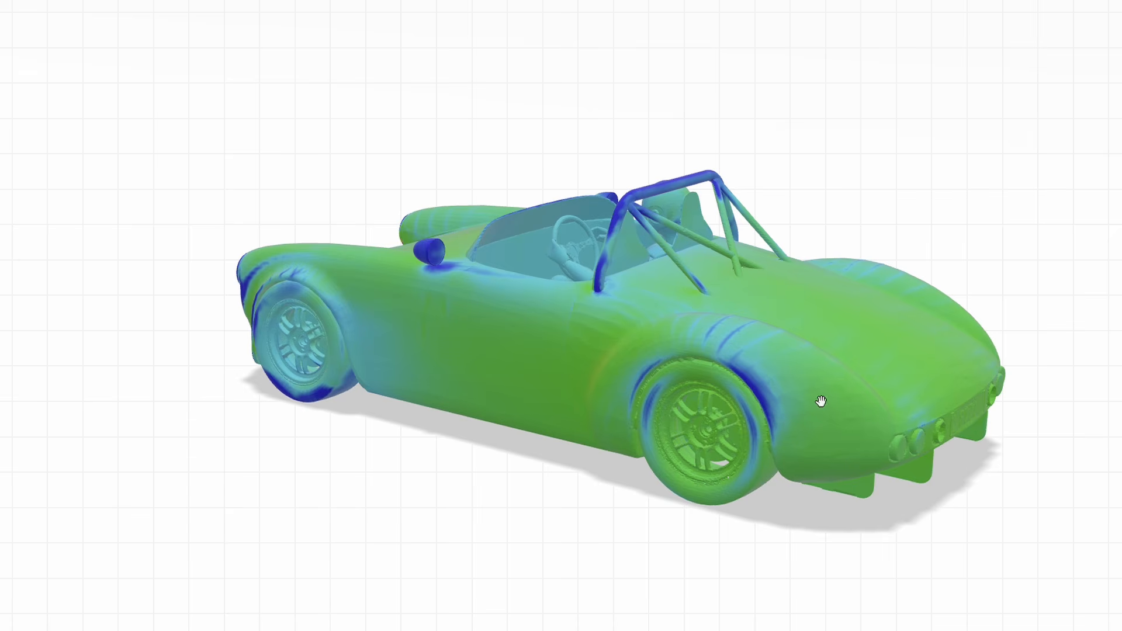
left_click_drag(937, 536, 850, 373)
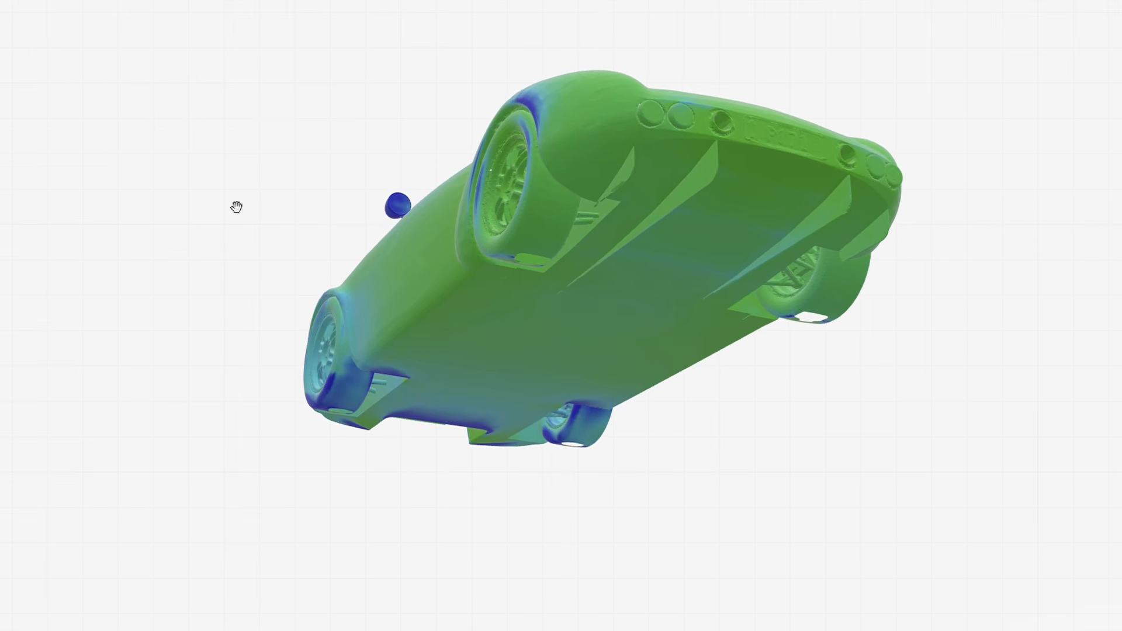